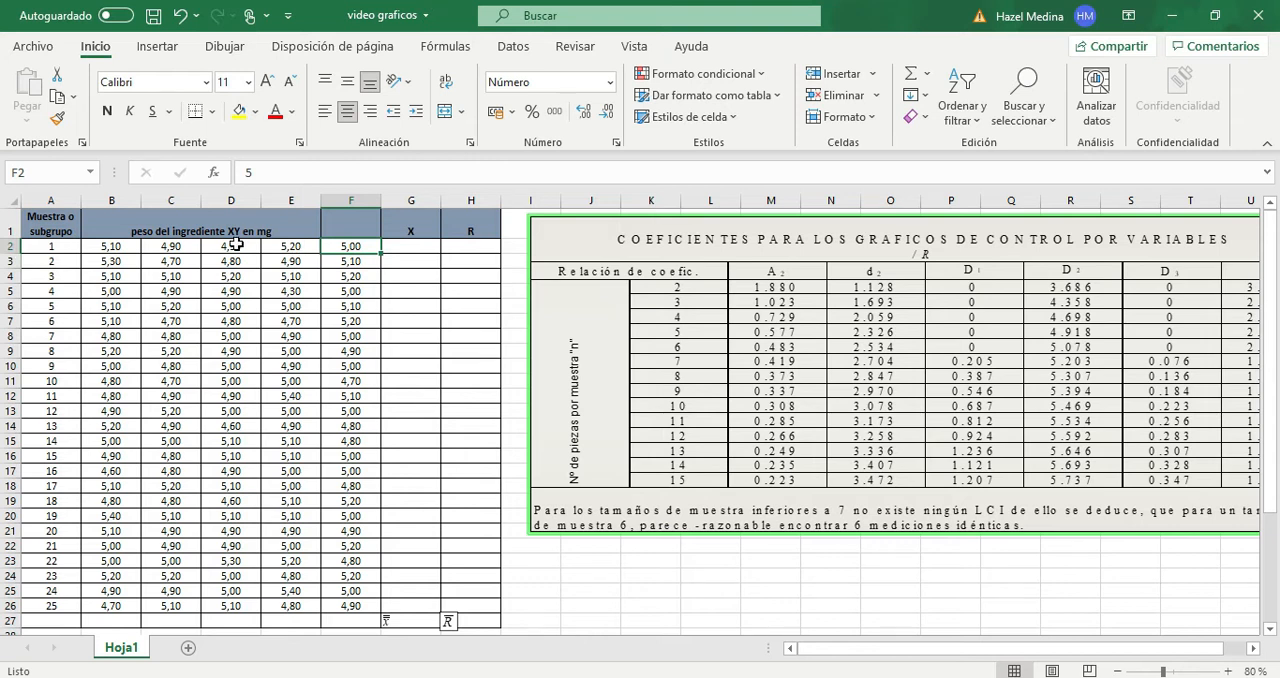
- Calculate the mean of sample 1 in cell G2 with the formula =PROMEDIO(B2:F2)
{"action": "left_click", "coordinate": [418, 248]}
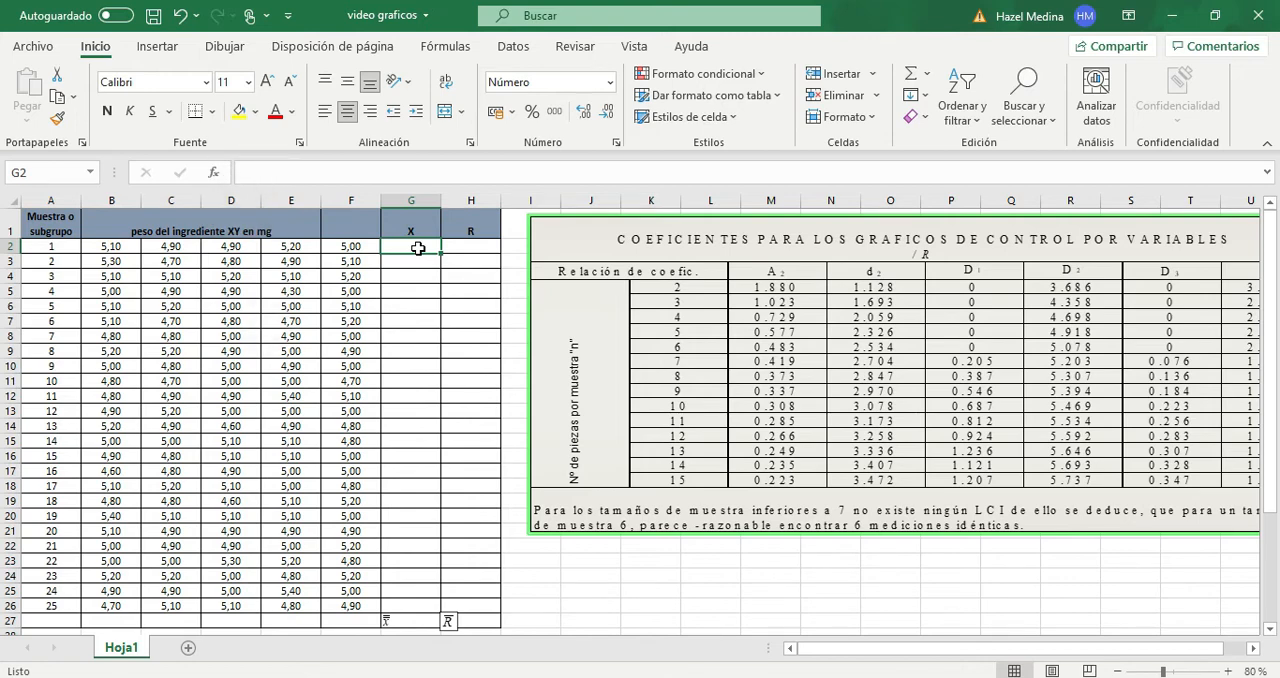
{"action": "scroll", "coordinate": [418, 248], "scroll_direction": "up", "scroll_amount": 5}
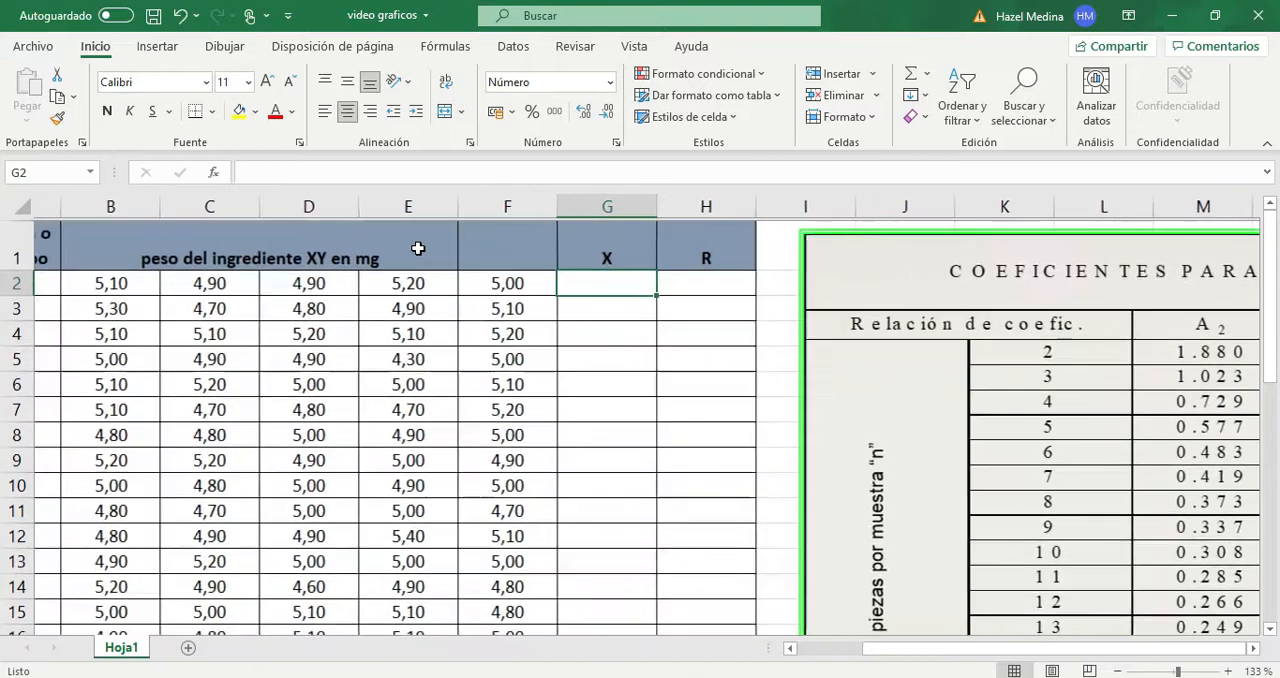
{"action": "scroll", "coordinate": [418, 248], "scroll_direction": "left", "scroll_amount": 2}
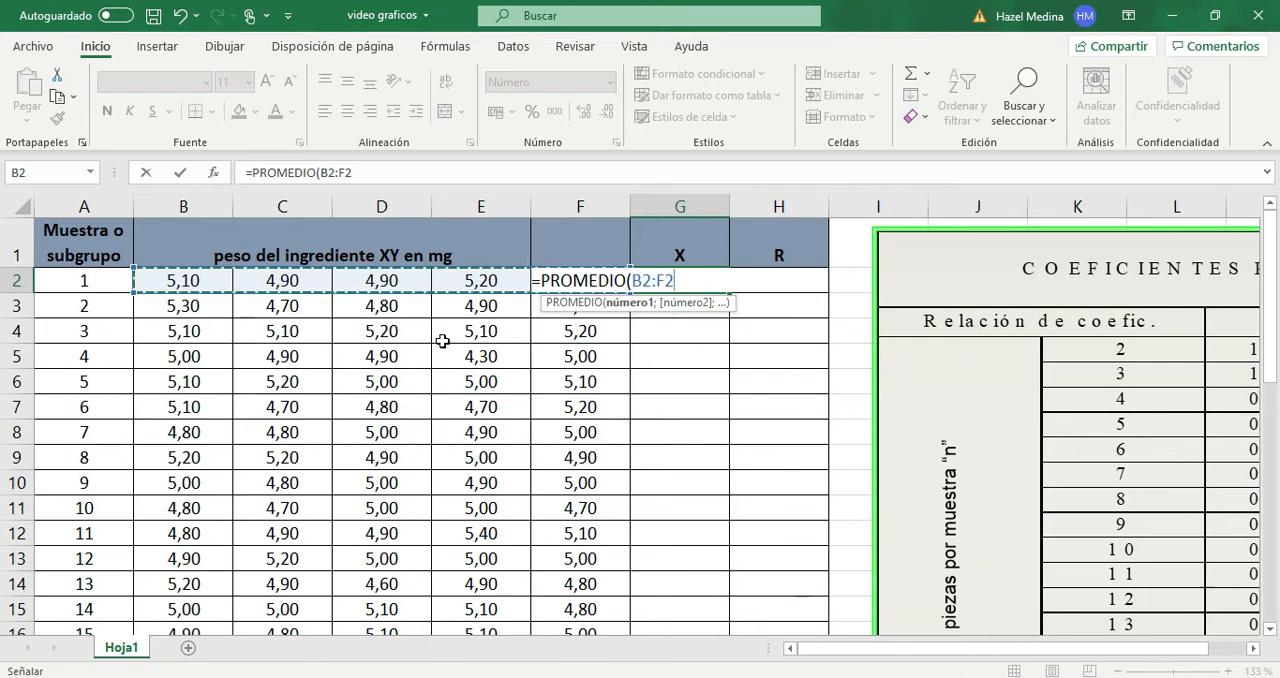
{"action": "type", "text": ")"}
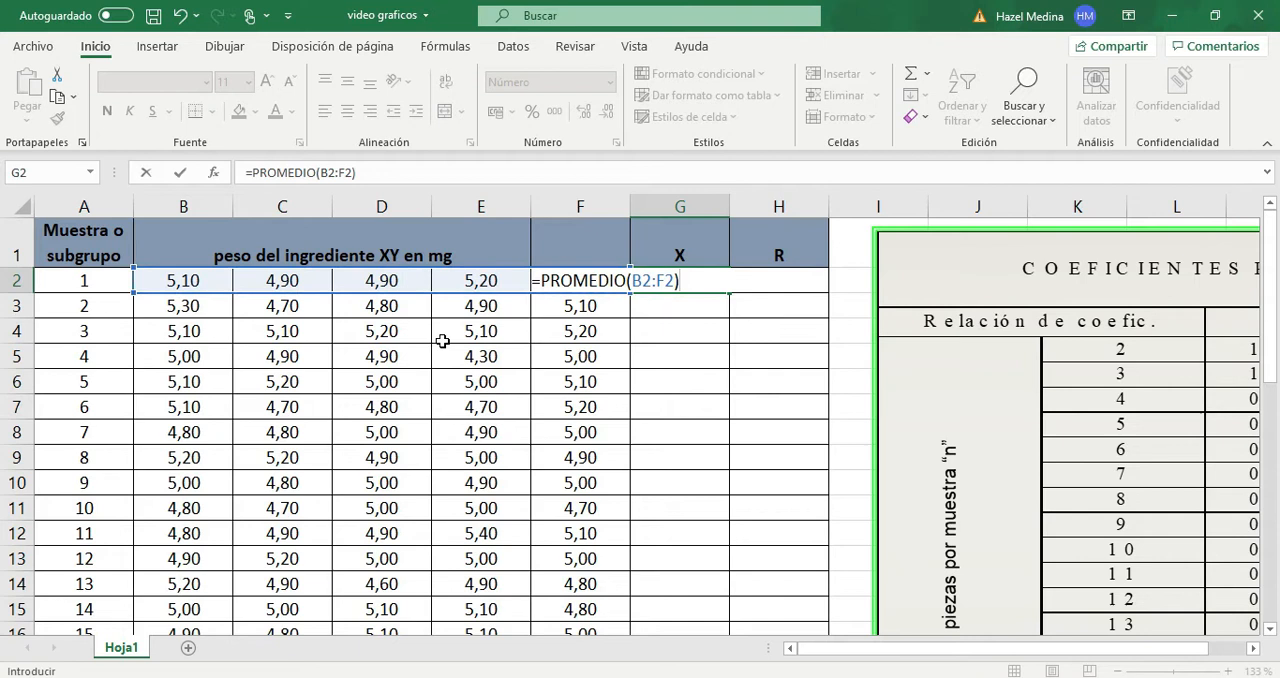
{"action": "key", "text": "Return"}
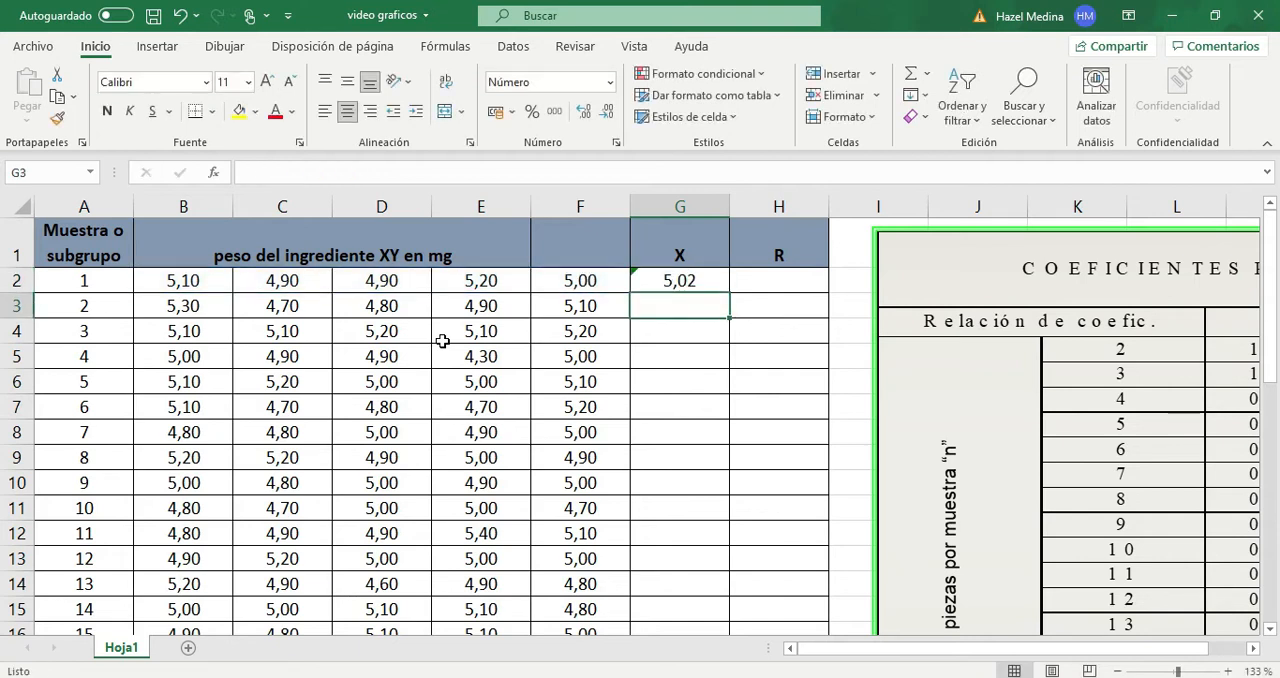
- Fill the average formula from G2 down the X column to row 26 for all samples
{"action": "left_click", "coordinate": [698, 280]}
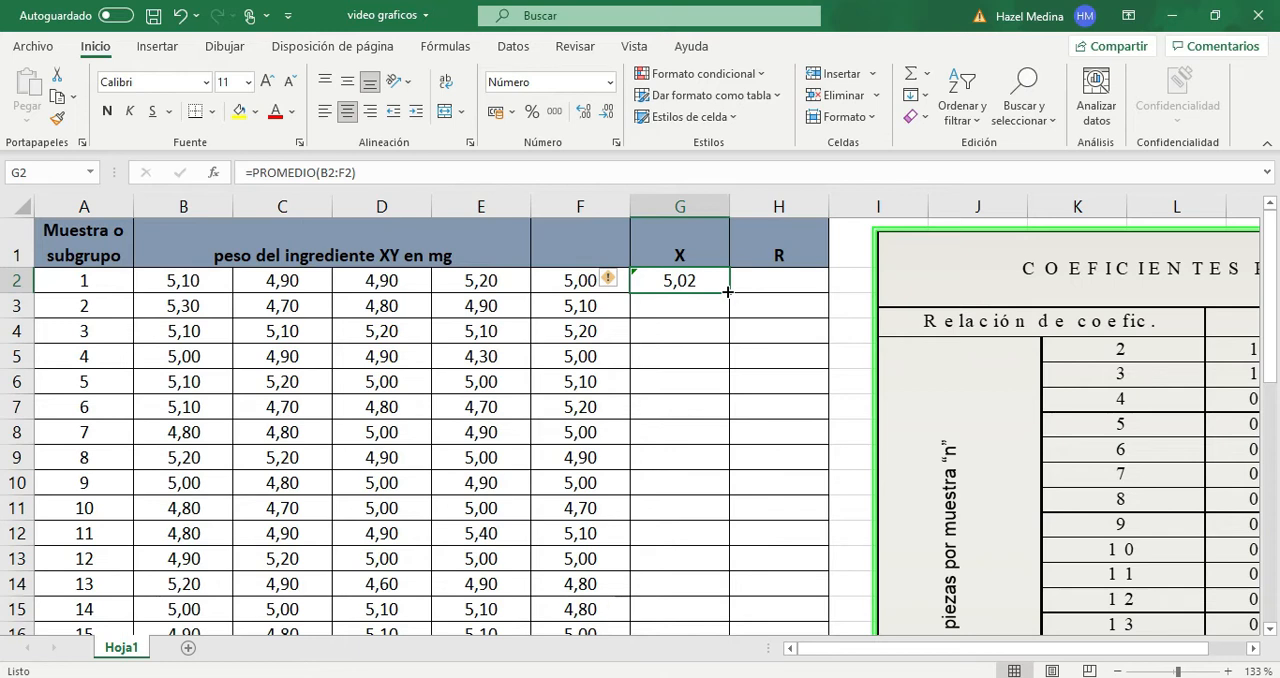
{"action": "double_click", "coordinate": [727, 291]}
{"action": "scroll", "coordinate": [713, 385], "scroll_direction": "down", "scroll_amount": 5}
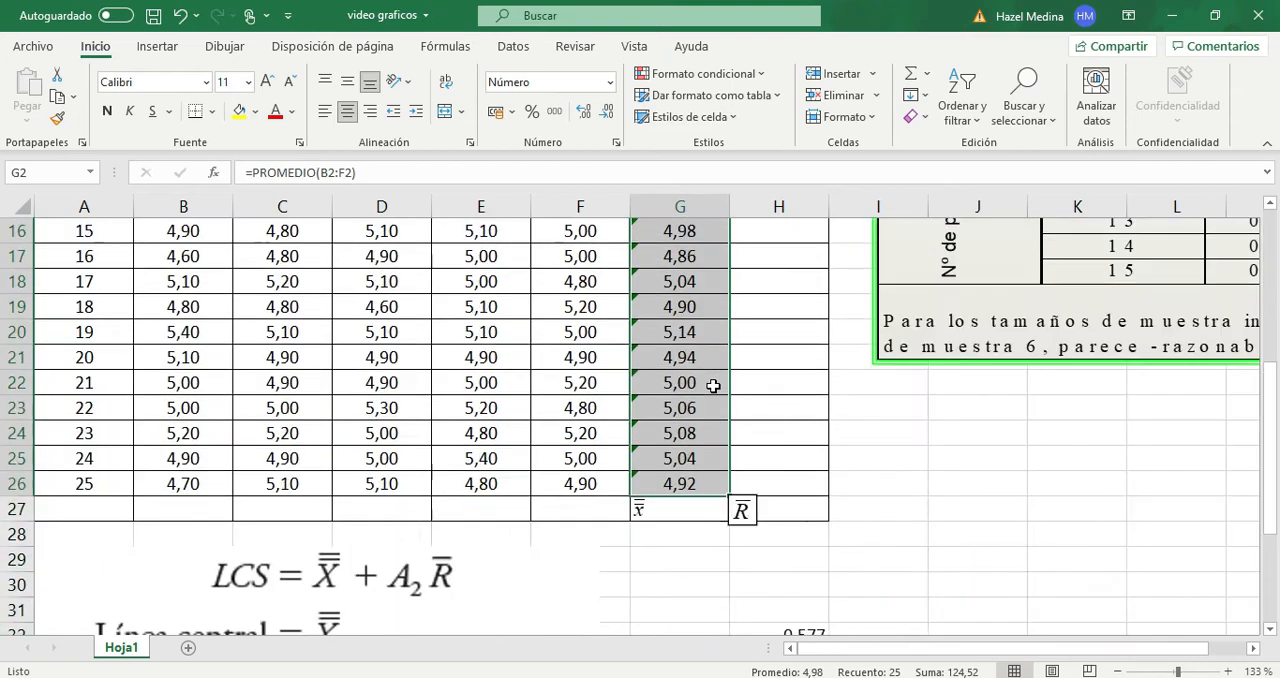
{"action": "scroll", "coordinate": [713, 385], "scroll_direction": "up", "scroll_amount": 5}
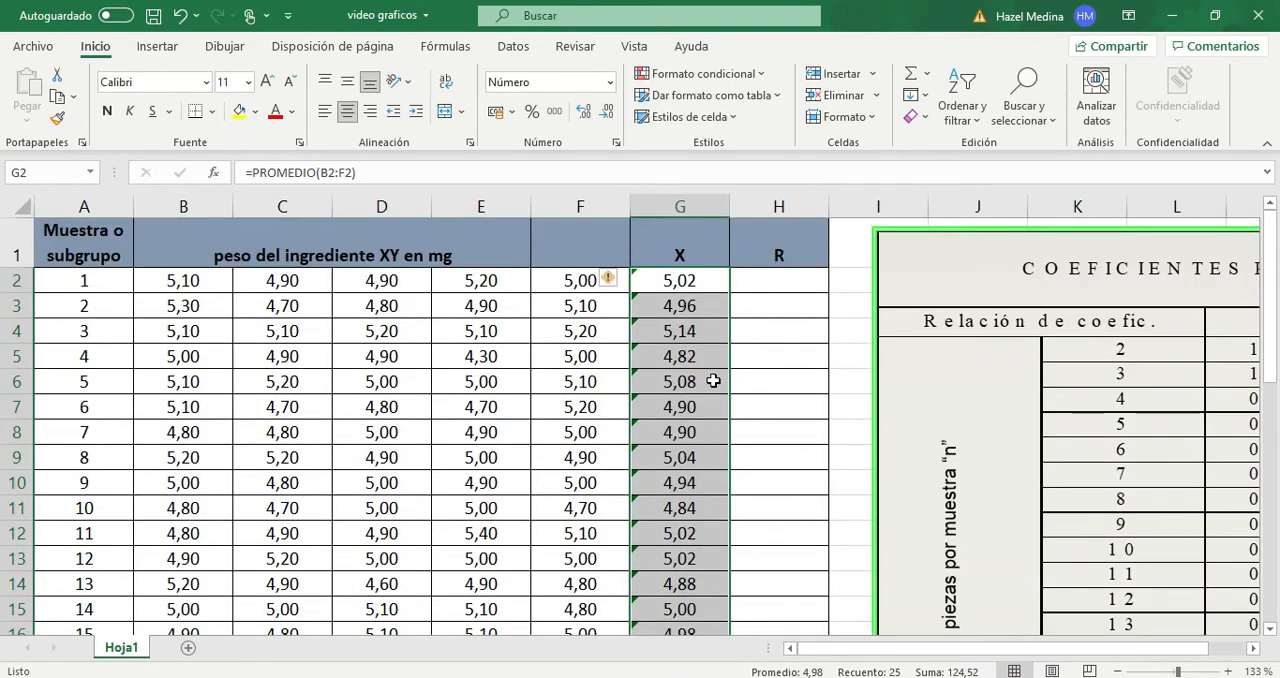
{"action": "left_click", "coordinate": [708, 358]}
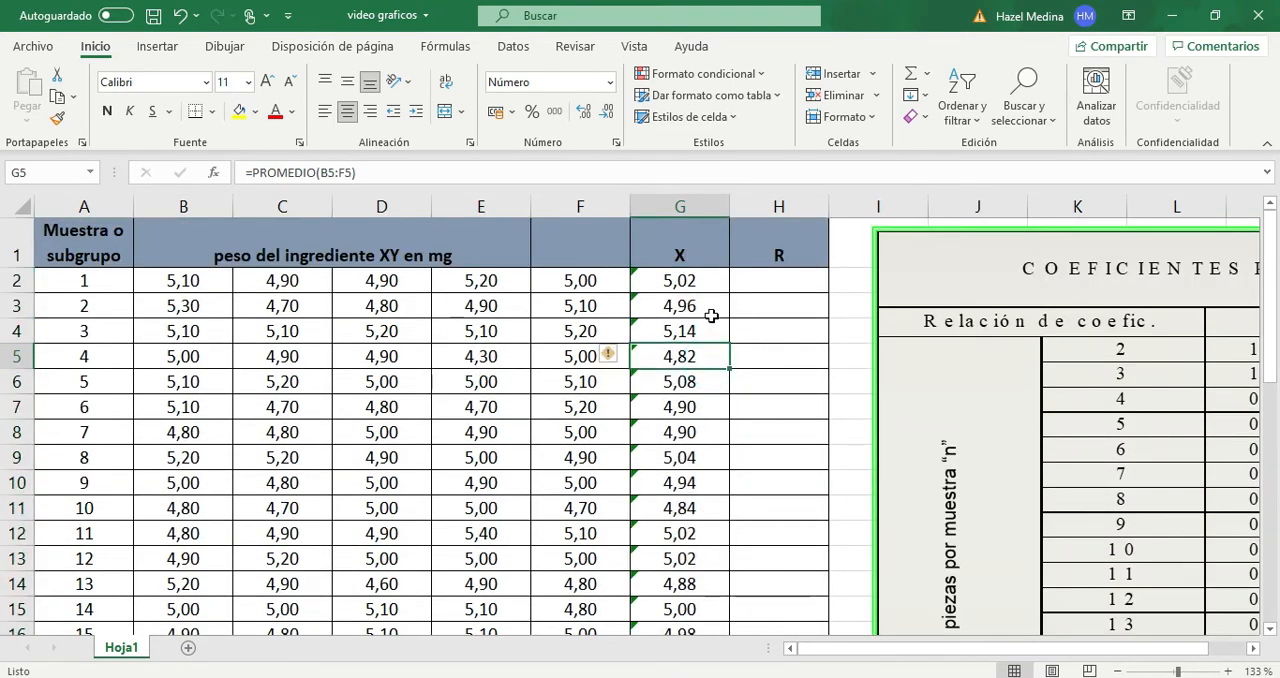
- Calculate the grand mean of the X column in cell G27 with the formula =PROMEDIO(G2:G26)
{"action": "scroll", "coordinate": [710, 316], "scroll_direction": "down", "scroll_amount": 7}
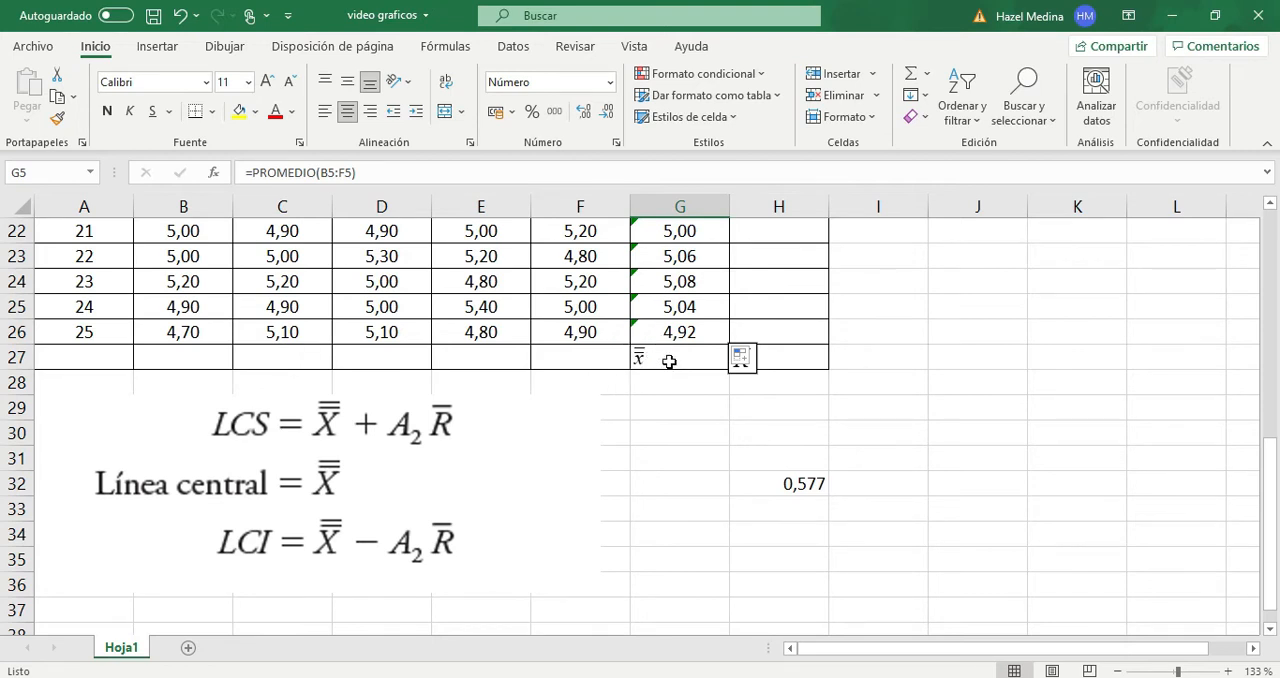
{"action": "left_click", "coordinate": [663, 360]}
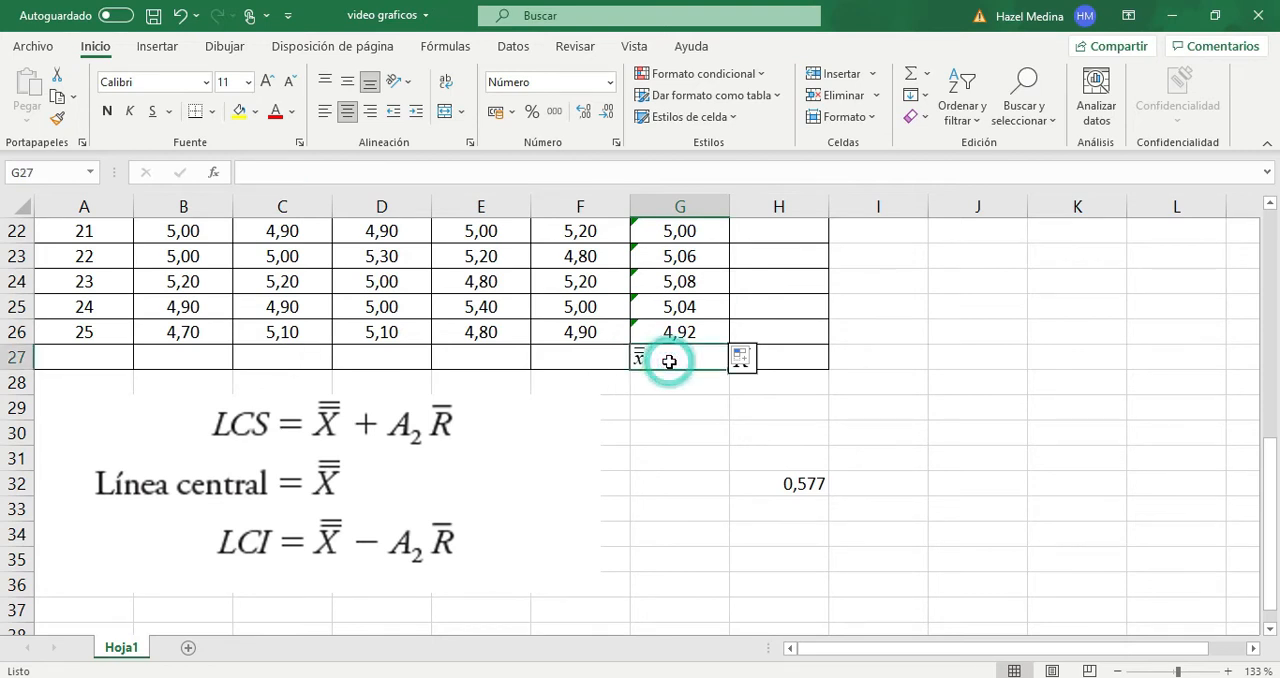
{"action": "left_click", "coordinate": [414, 172]}
{"action": "type", "text": "="}
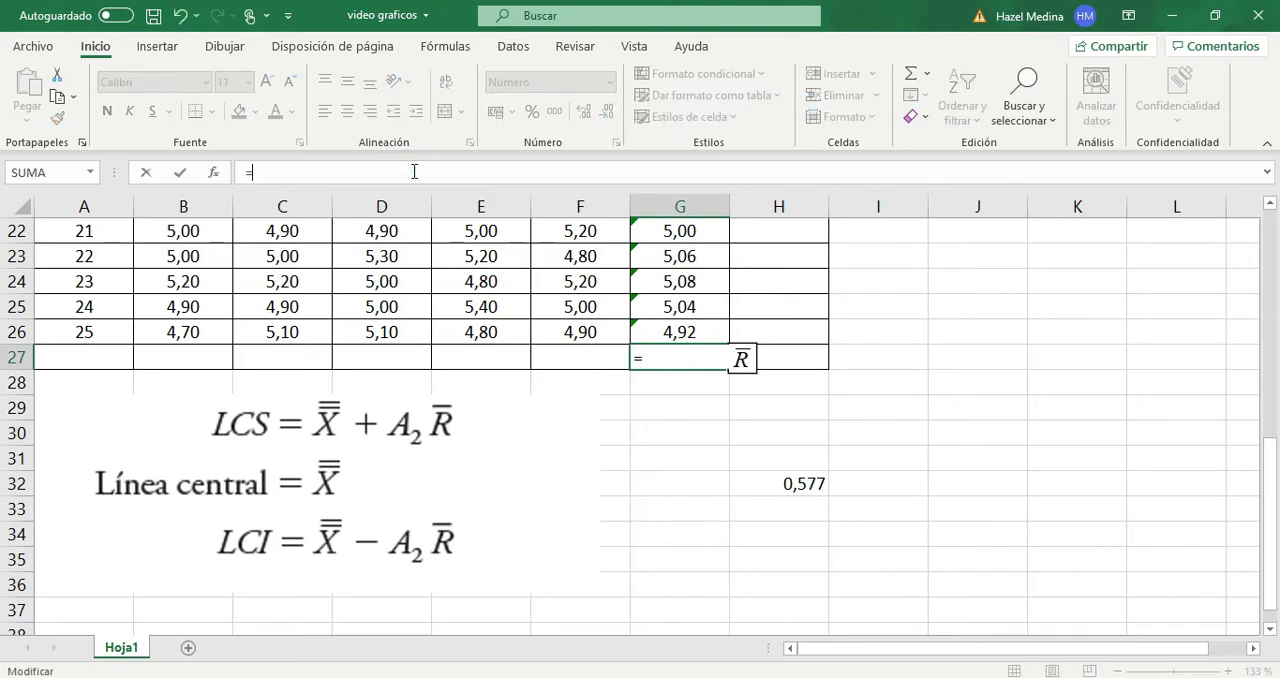
{"action": "type", "text": "prom"}
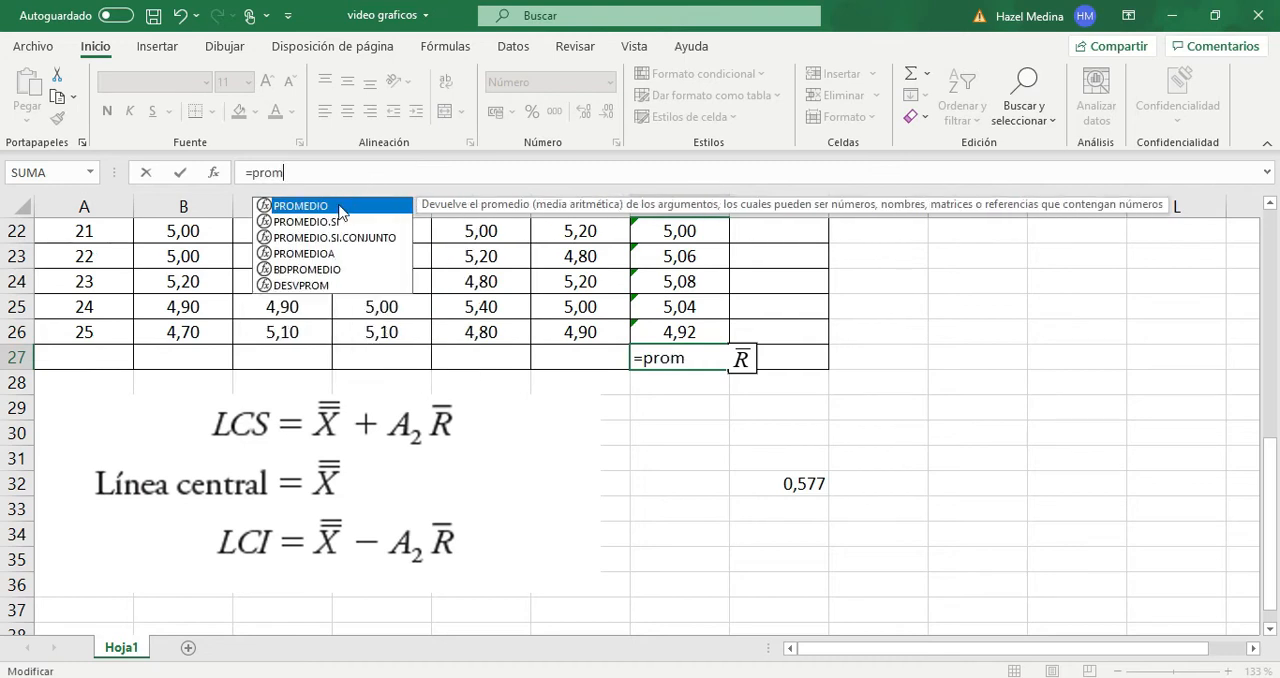
{"action": "double_click", "coordinate": [340, 208]}
{"action": "scroll", "coordinate": [654, 350], "scroll_direction": "up", "scroll_amount": 2}
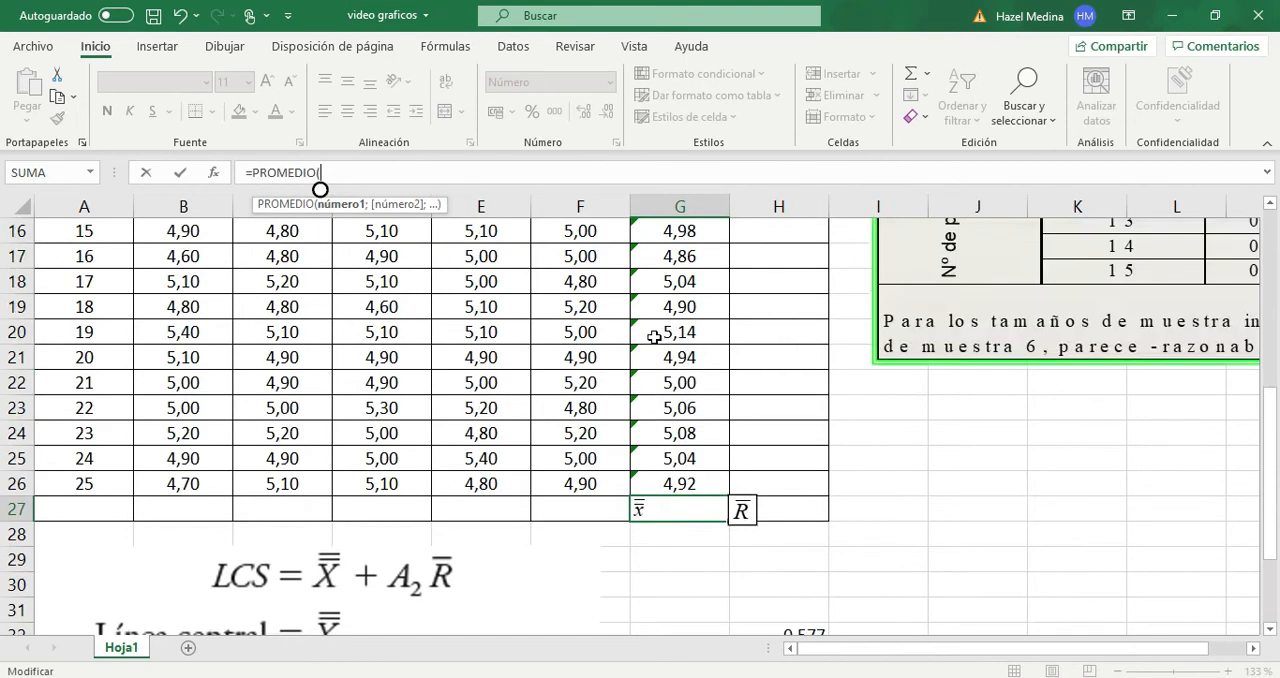
{"action": "scroll", "coordinate": [654, 337], "scroll_direction": "up", "scroll_amount": 5}
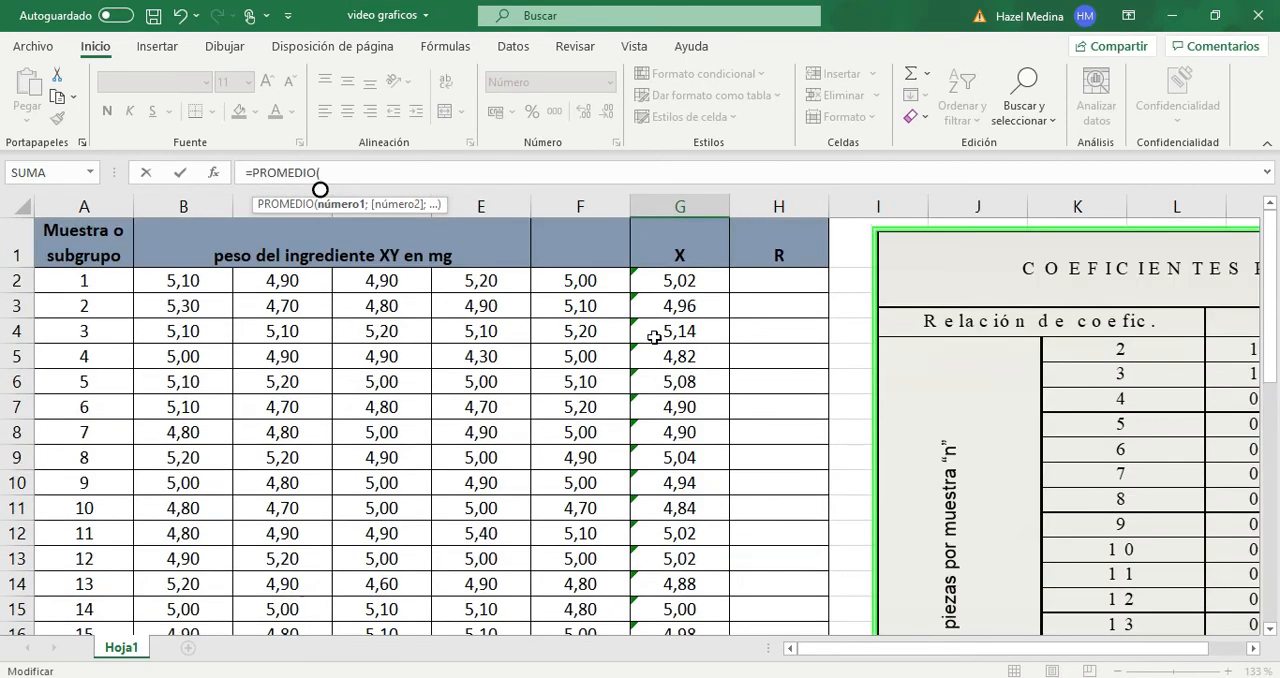
{"action": "left_click", "coordinate": [680, 283]}
{"action": "left_click_drag", "start_coordinate": [680, 283], "coordinate": [666, 634]}
{"action": "key", "text": "Return"}
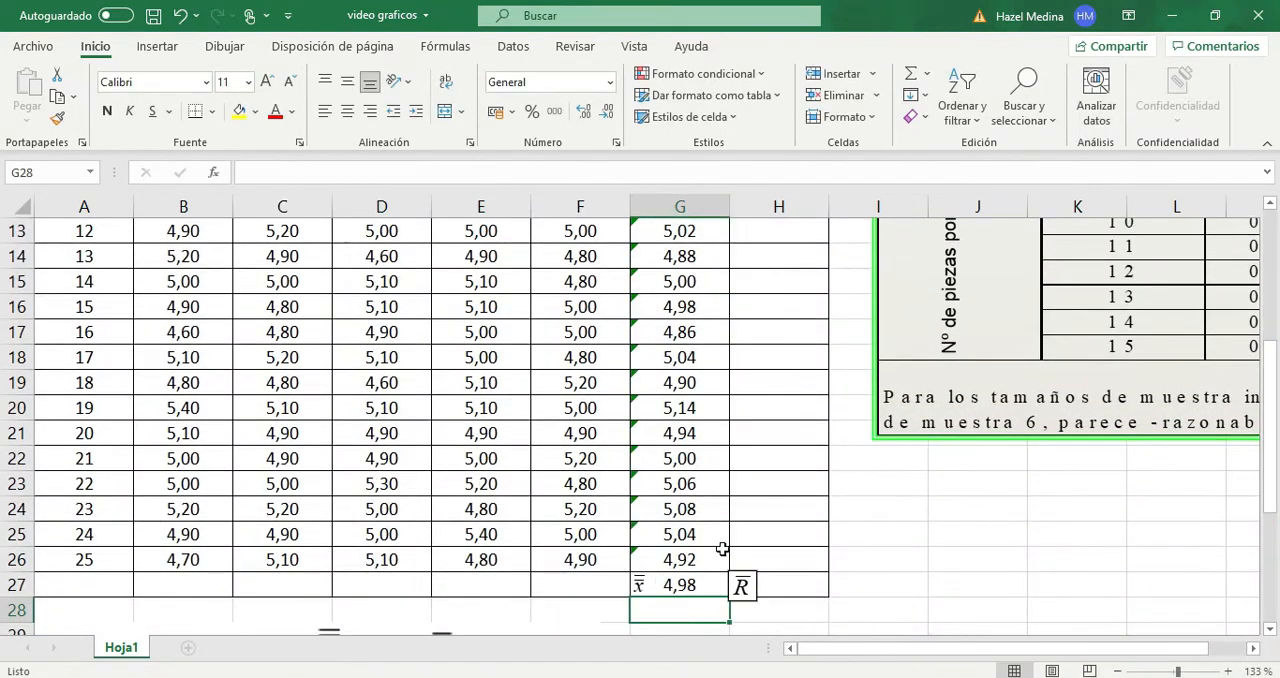
{"action": "left_click", "coordinate": [683, 588]}
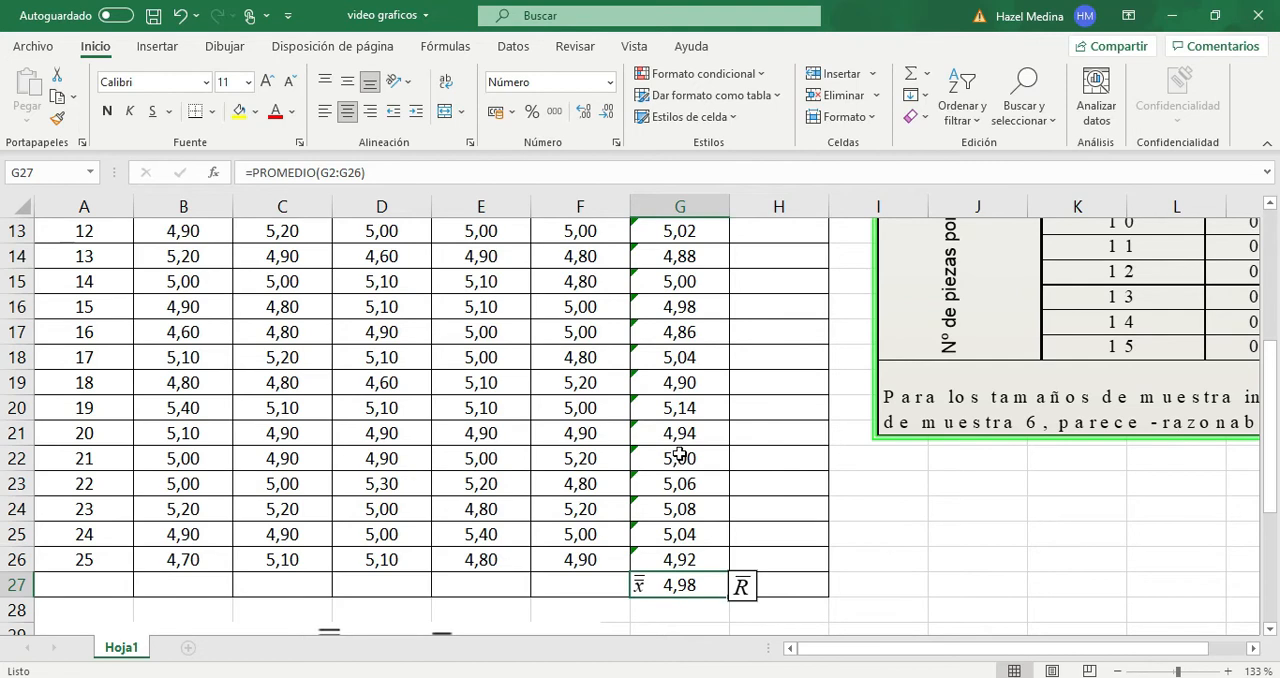
{"action": "scroll", "coordinate": [680, 455], "scroll_direction": "up", "scroll_amount": 3}
{"action": "scroll", "coordinate": [680, 455], "scroll_direction": "down", "scroll_amount": 5}
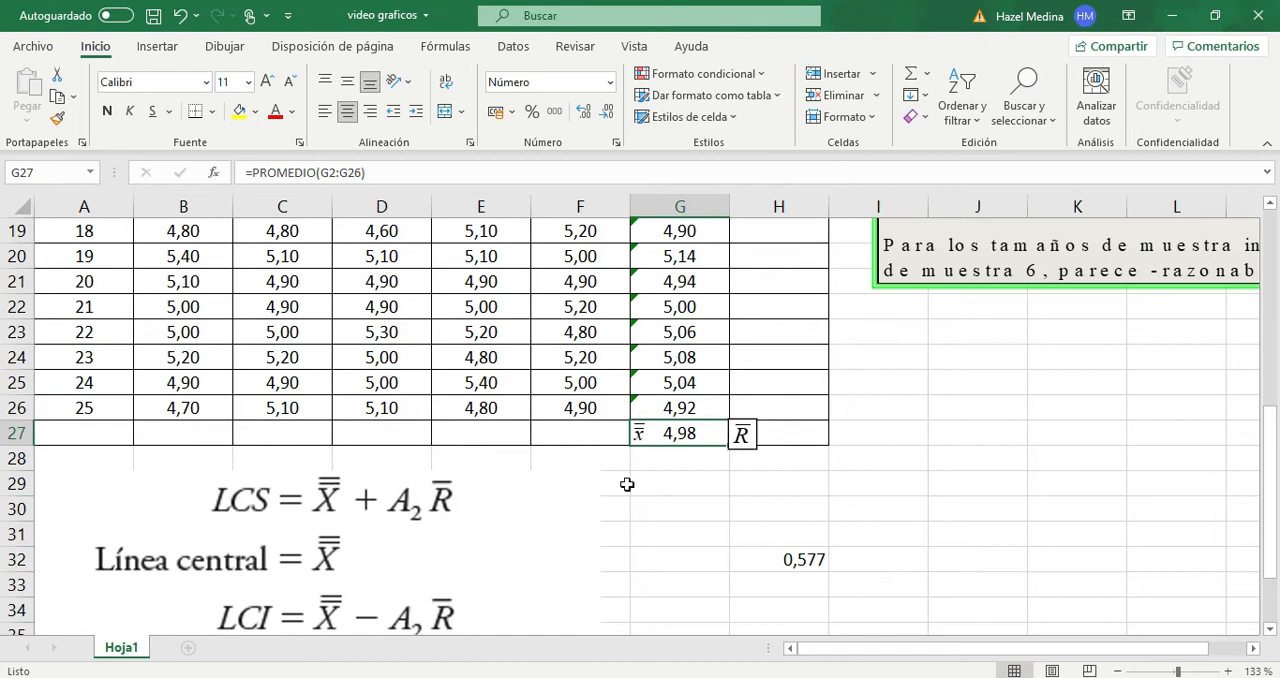
- Calculate the range of sample 1 in cell H2 with the formula =MAX(B2:F2)-MIN(B2:F2)
{"action": "scroll", "coordinate": [809, 464], "scroll_direction": "up", "scroll_amount": 6}
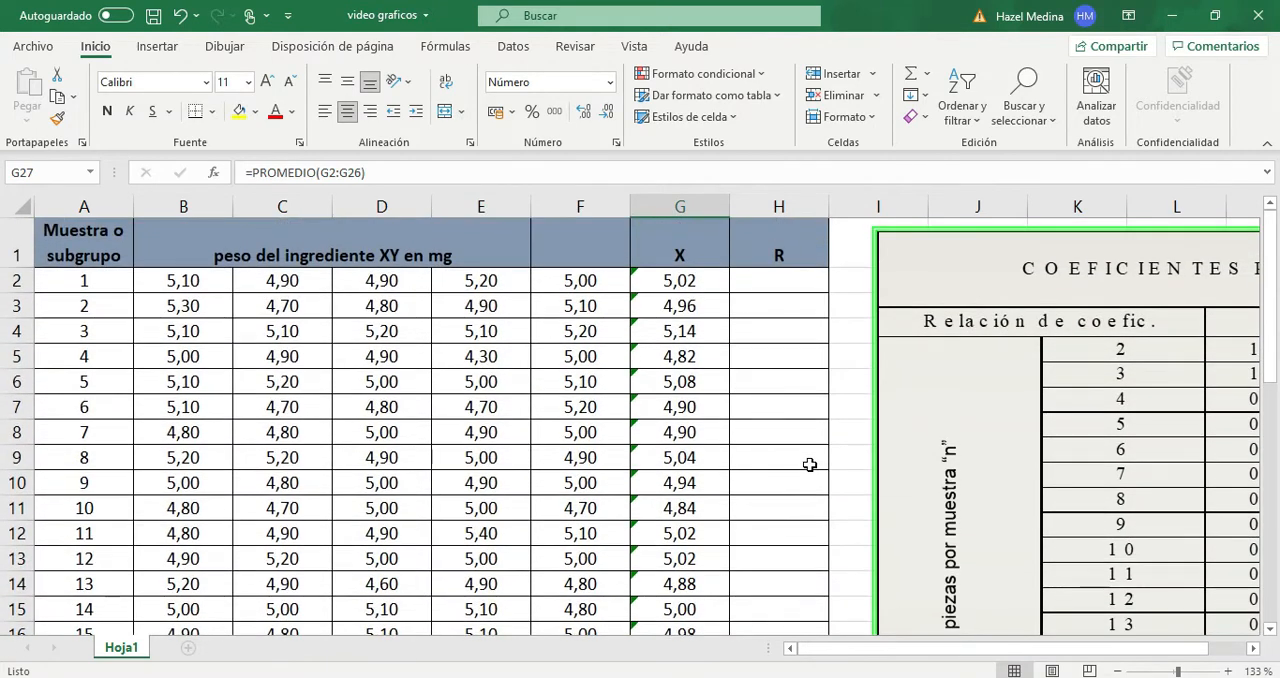
{"action": "left_click", "coordinate": [748, 280]}
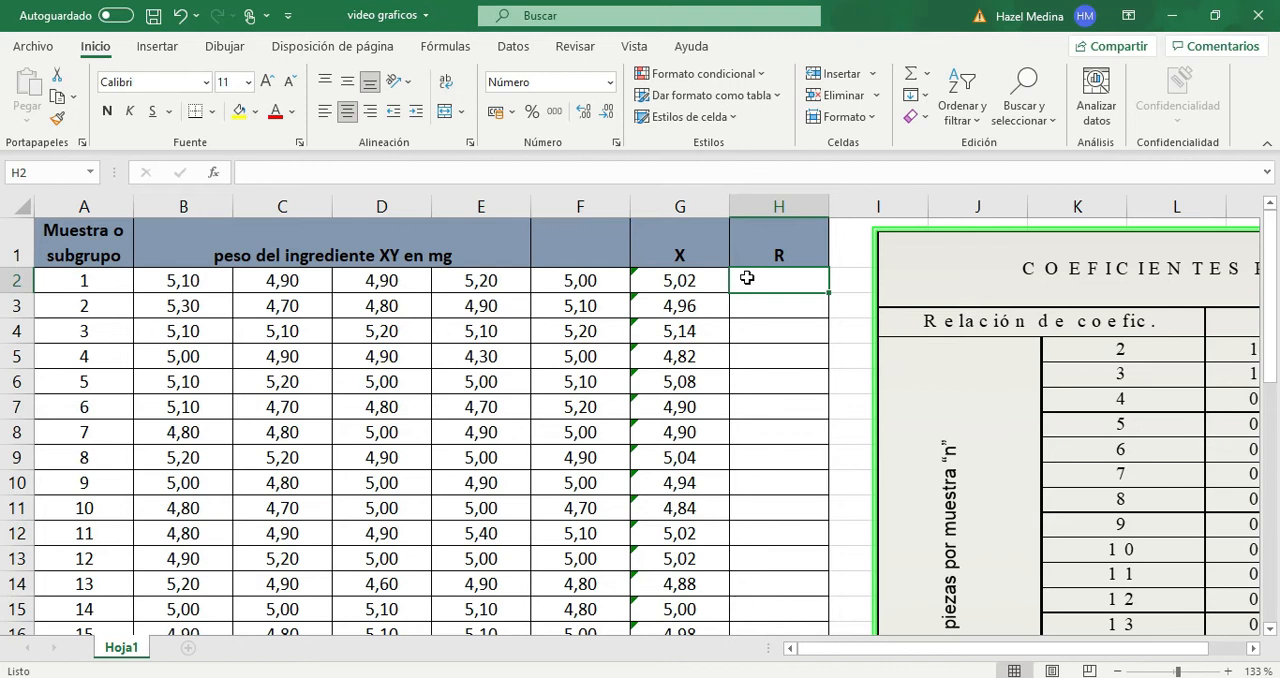
{"action": "left_click", "coordinate": [515, 165]}
{"action": "type", "text": "="}
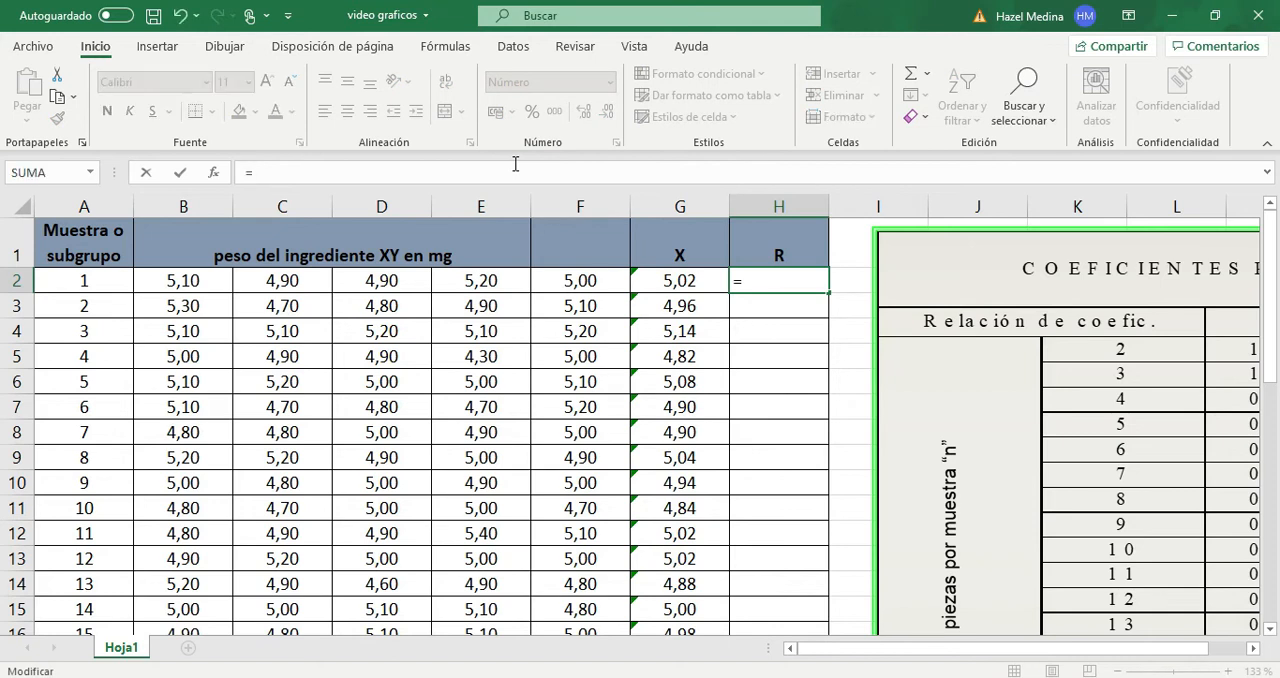
{"action": "type", "text": "max"}
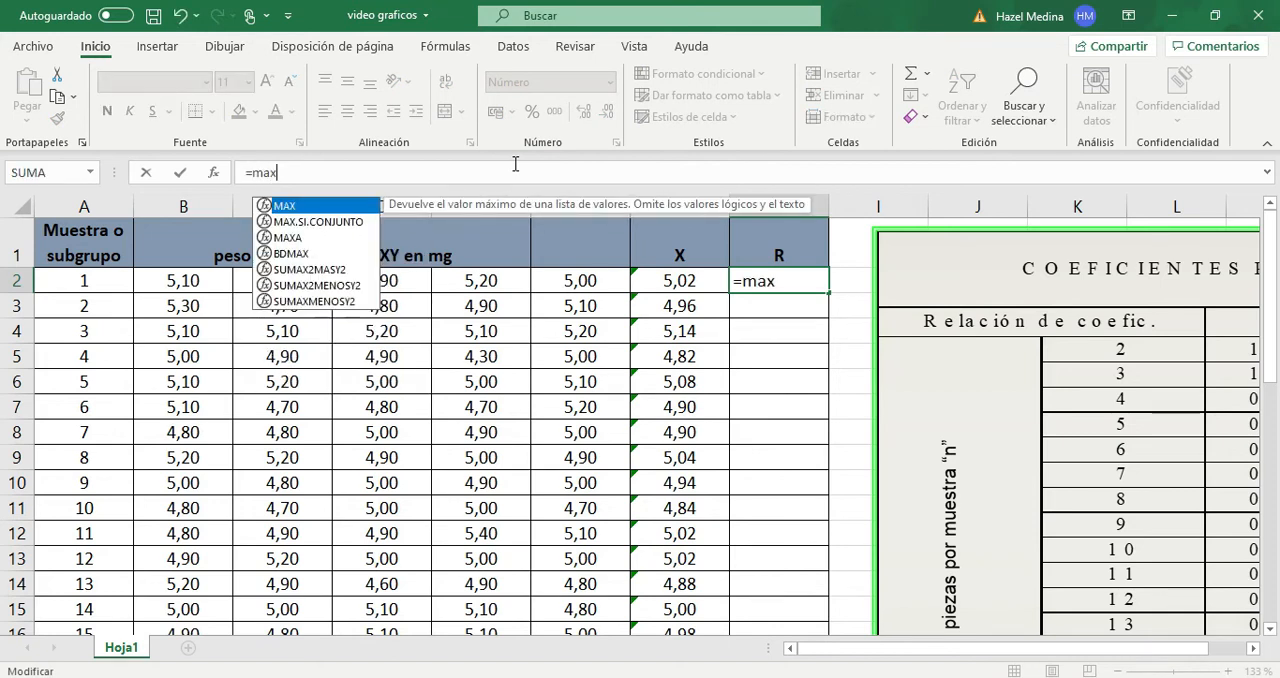
{"action": "double_click", "coordinate": [295, 206]}
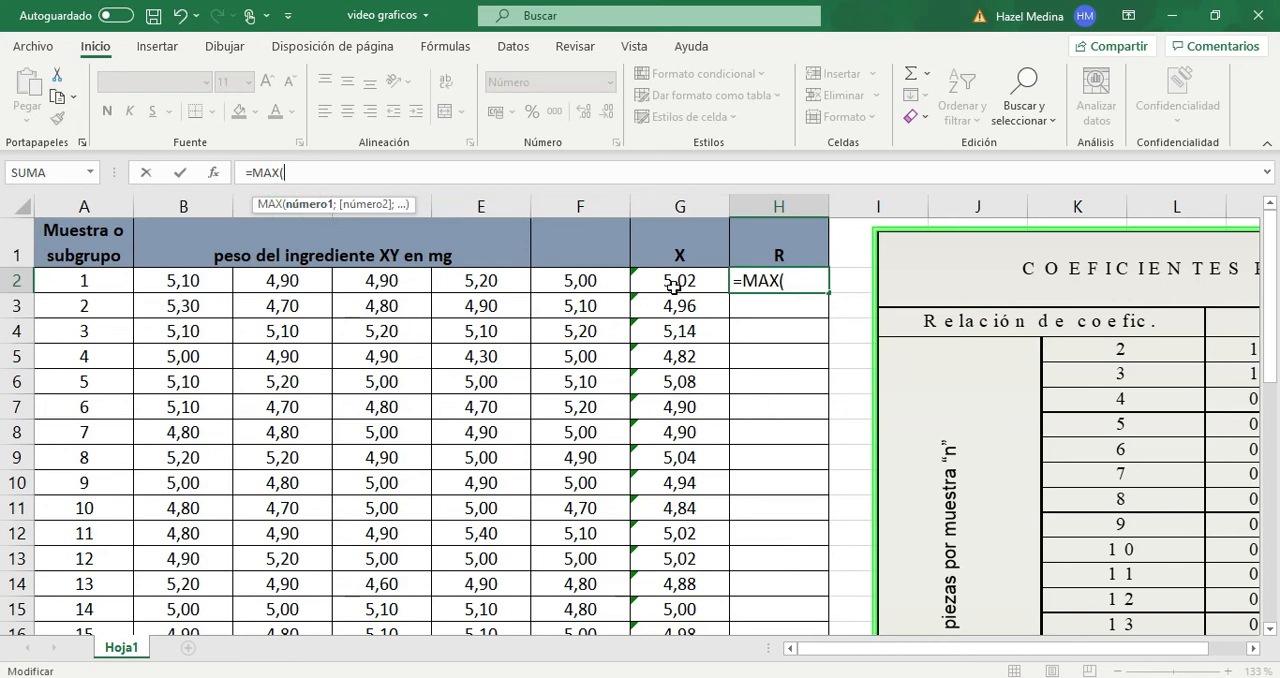
{"action": "left_click_drag", "start_coordinate": [196, 281], "coordinate": [580, 268]}
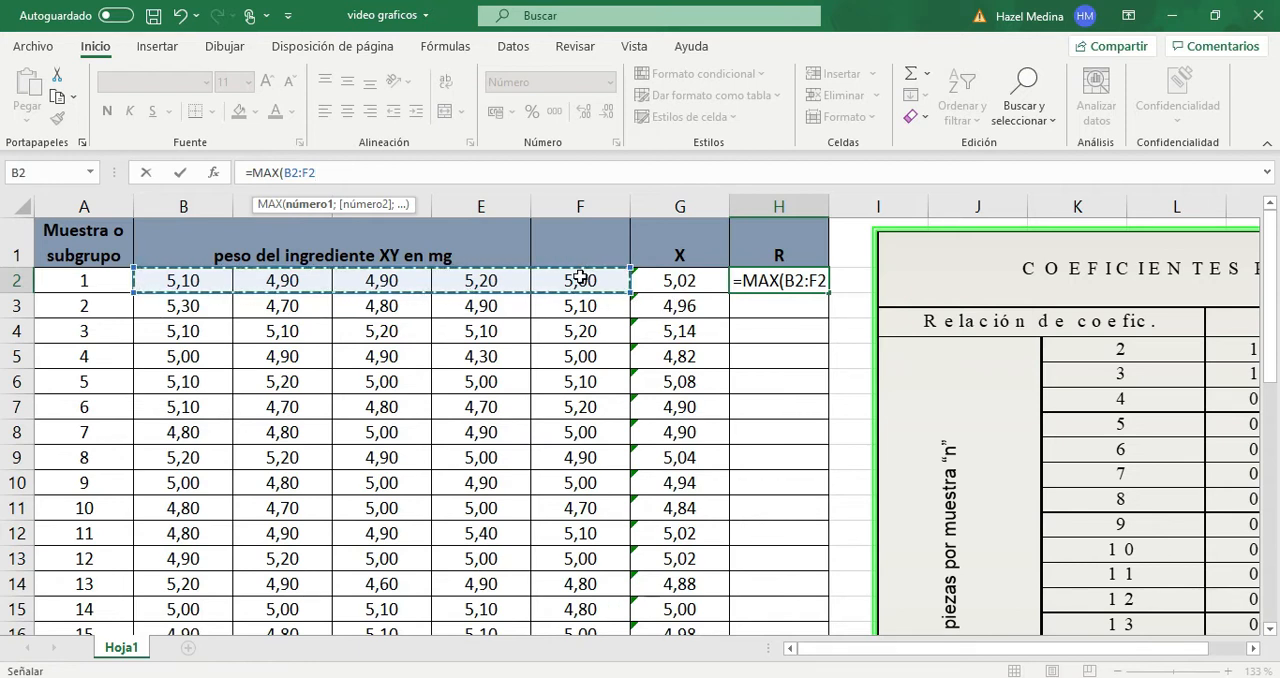
{"action": "type", "text": ")-"}
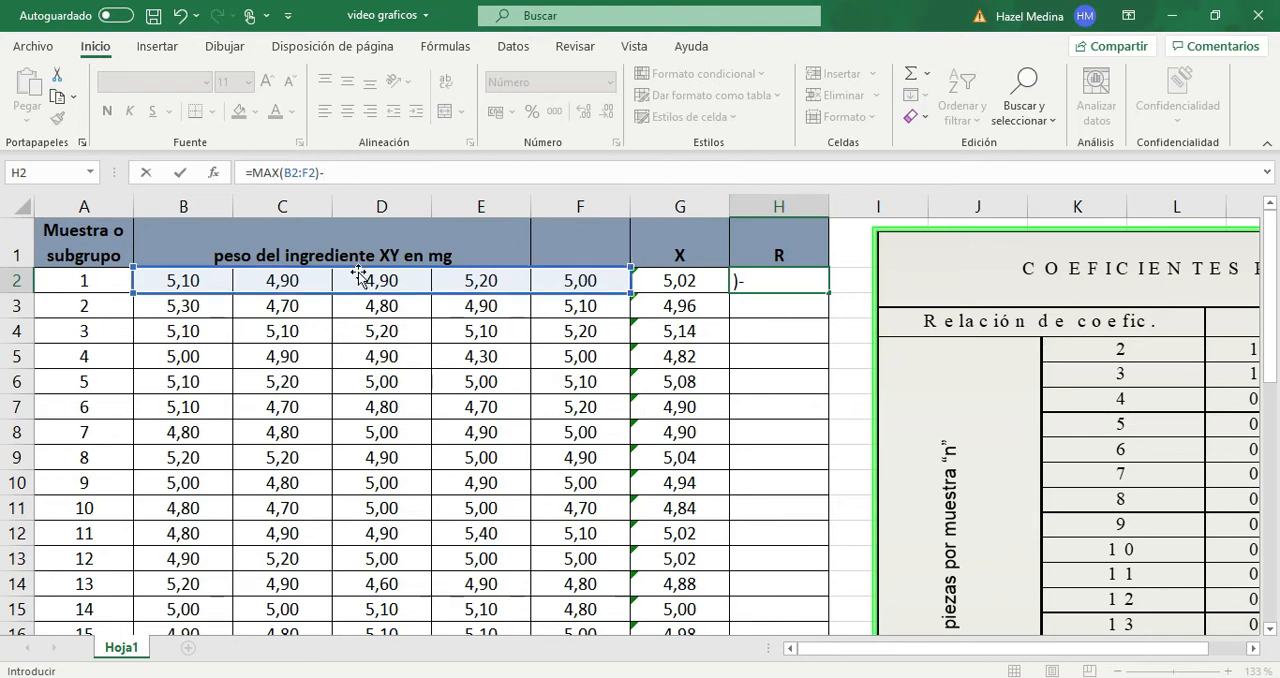
{"action": "type", "text": "min"}
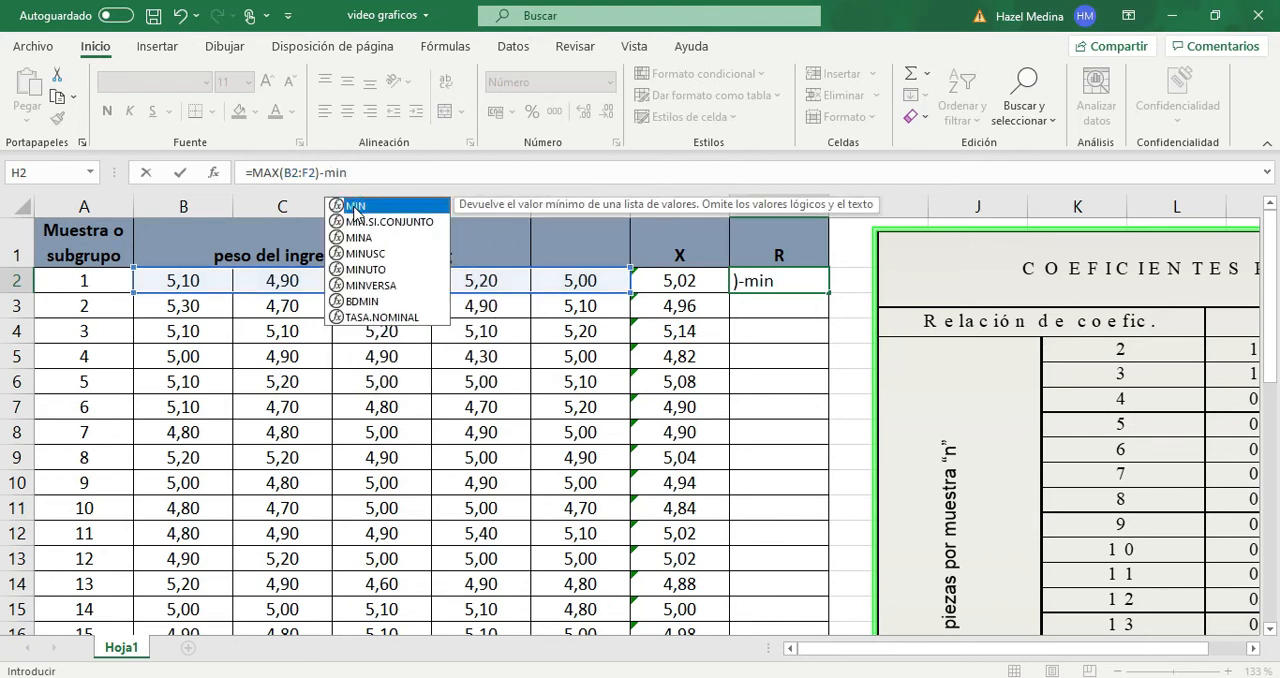
{"action": "double_click", "coordinate": [355, 206]}
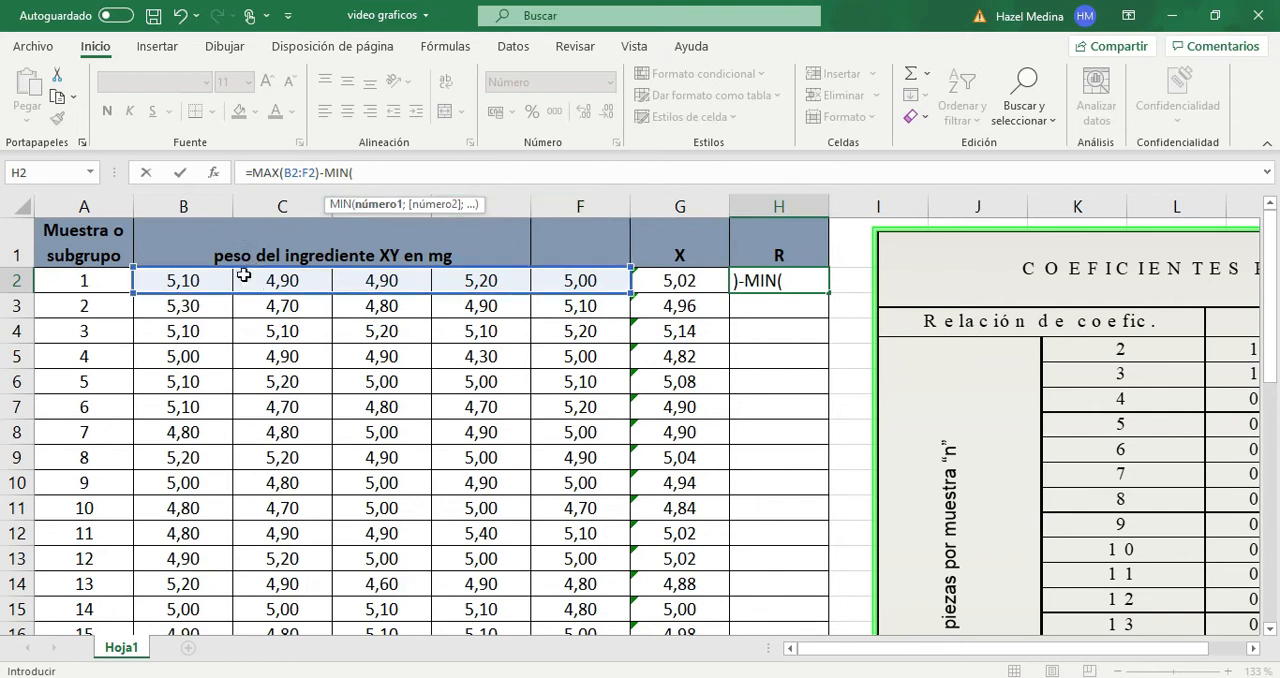
{"action": "left_click_drag", "start_coordinate": [193, 284], "coordinate": [588, 282]}
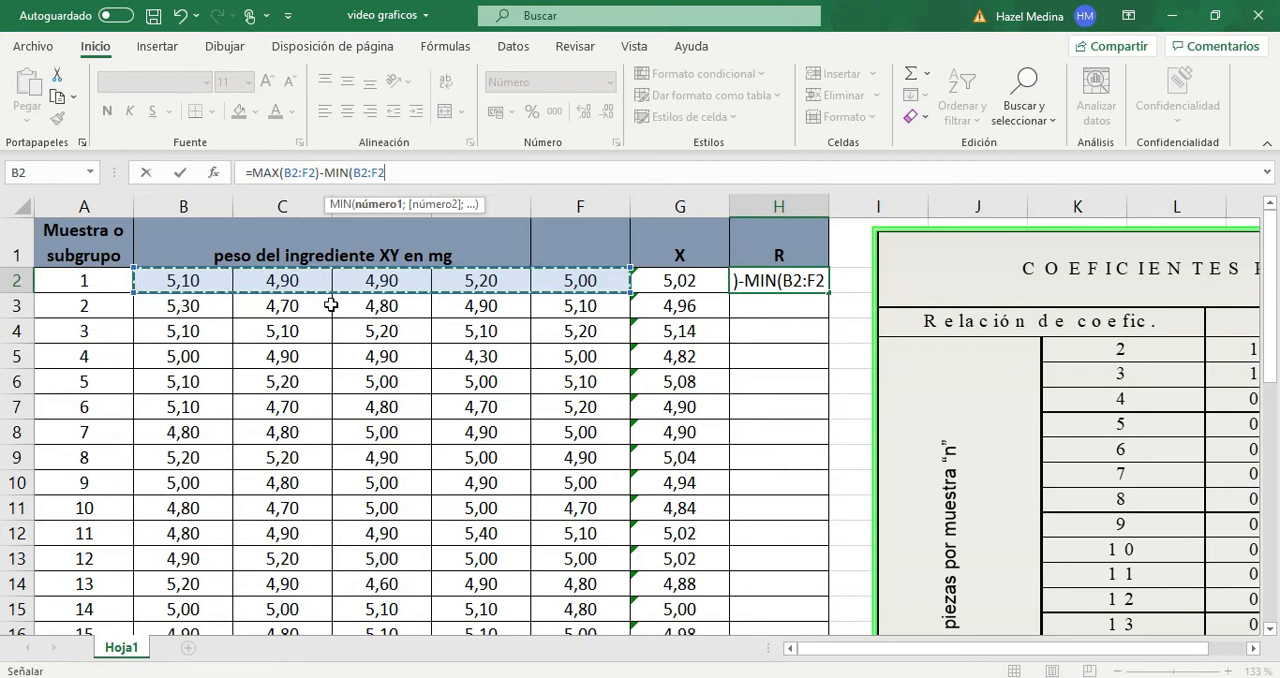
{"action": "type", "text": ")"}
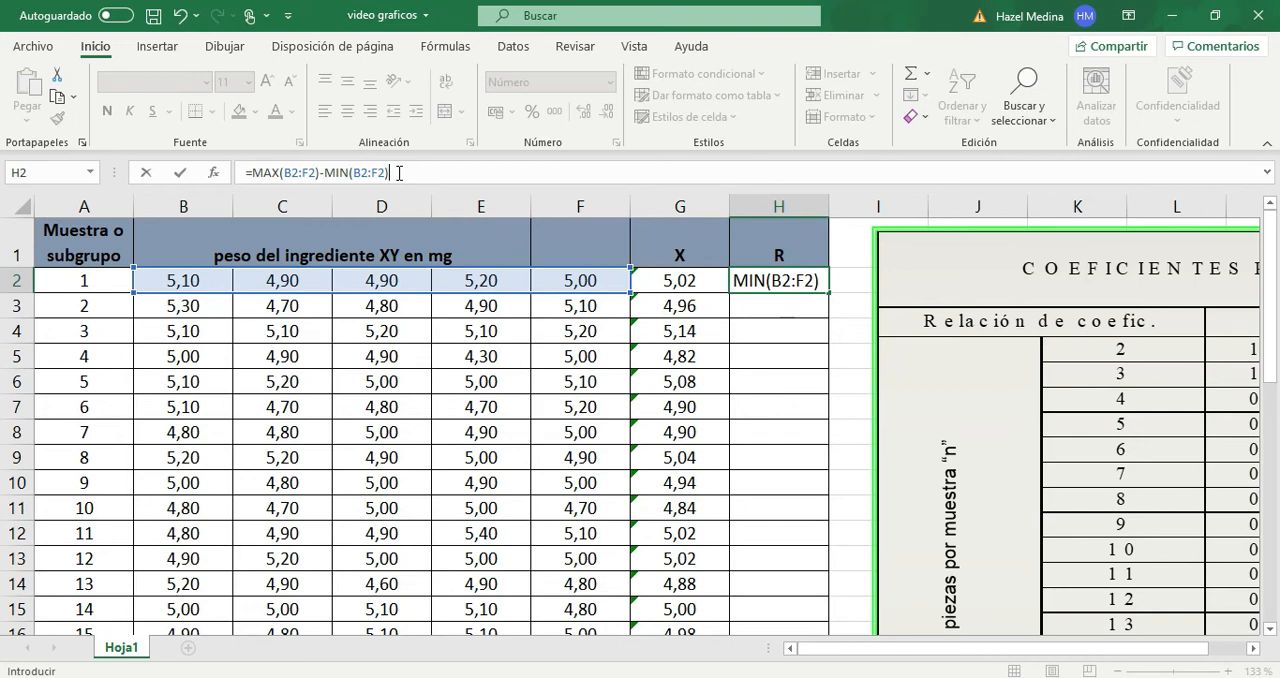
{"action": "key", "text": "Return"}
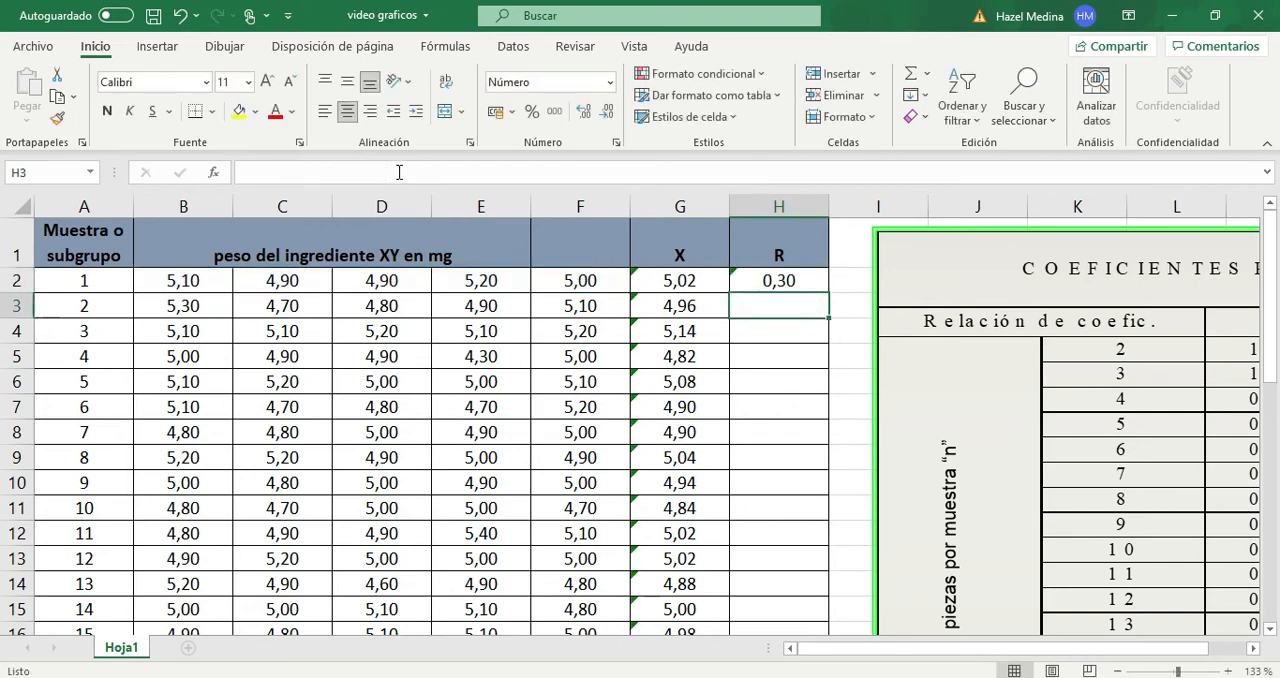
- Fill the range formula from H2 down the R column to row 26 and check the copied formula in H20
{"action": "left_click", "coordinate": [759, 279]}
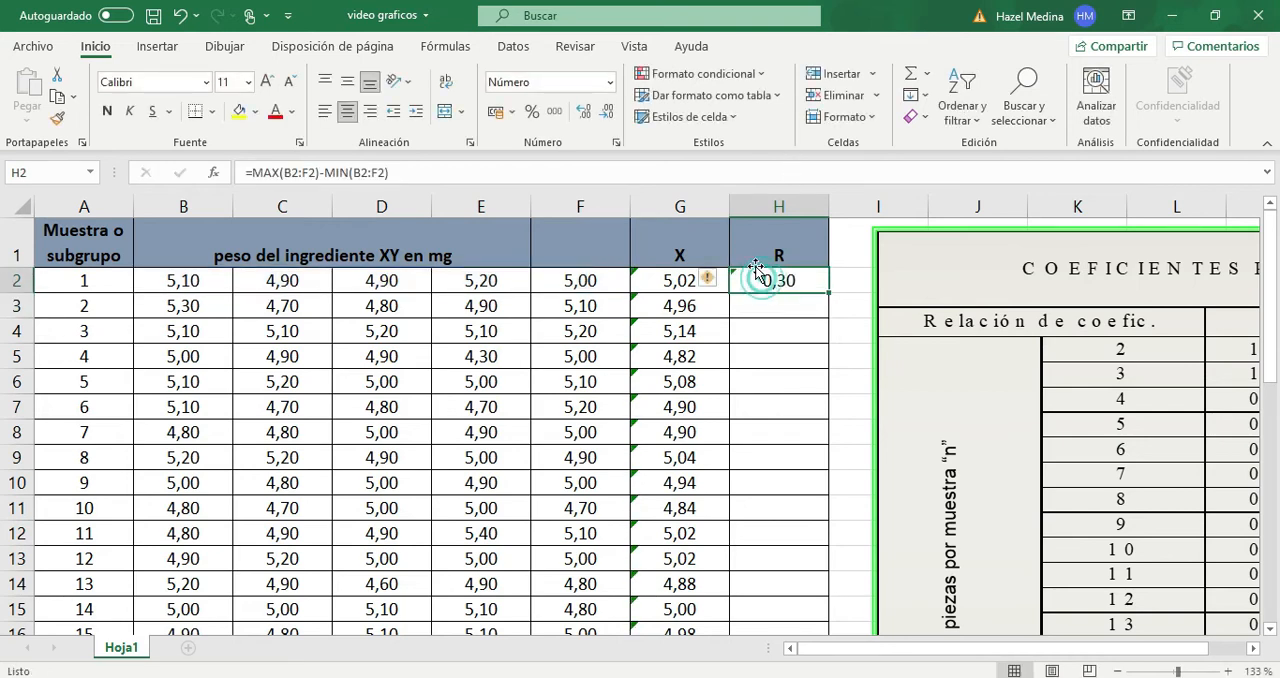
{"action": "double_click", "coordinate": [829, 293]}
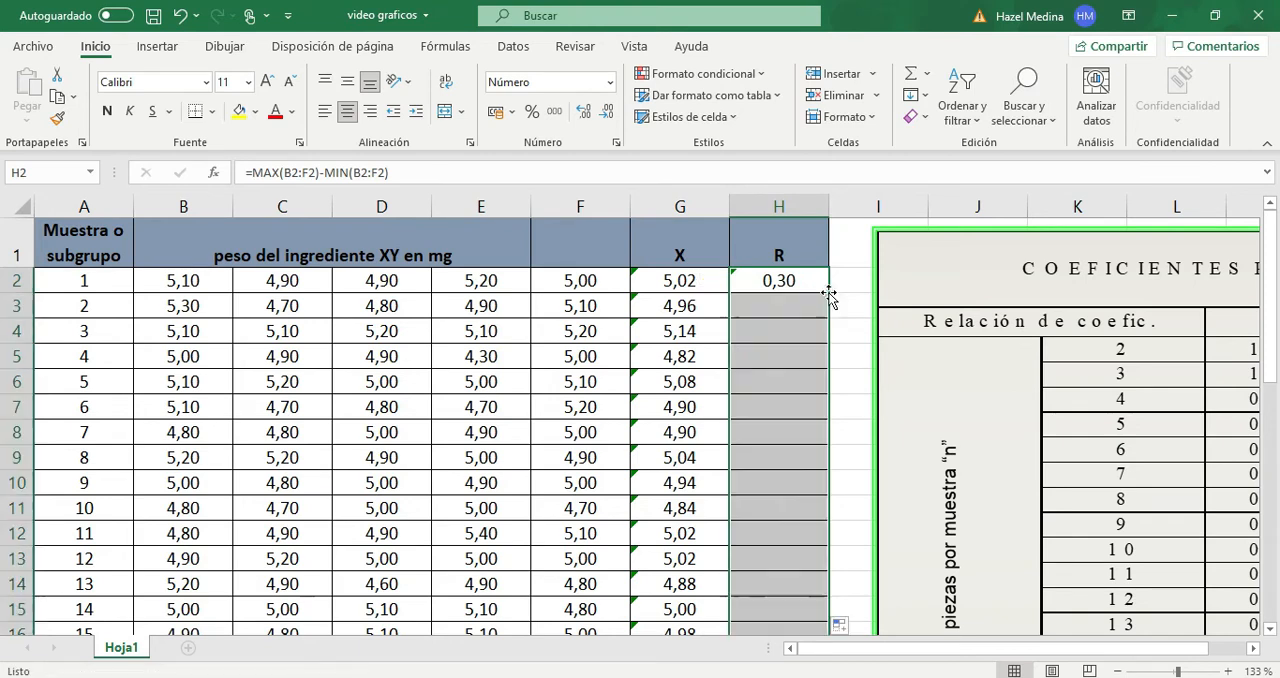
{"action": "scroll", "coordinate": [829, 293], "scroll_direction": "down", "scroll_amount": 2}
{"action": "scroll", "coordinate": [829, 293], "scroll_direction": "down", "scroll_amount": 3}
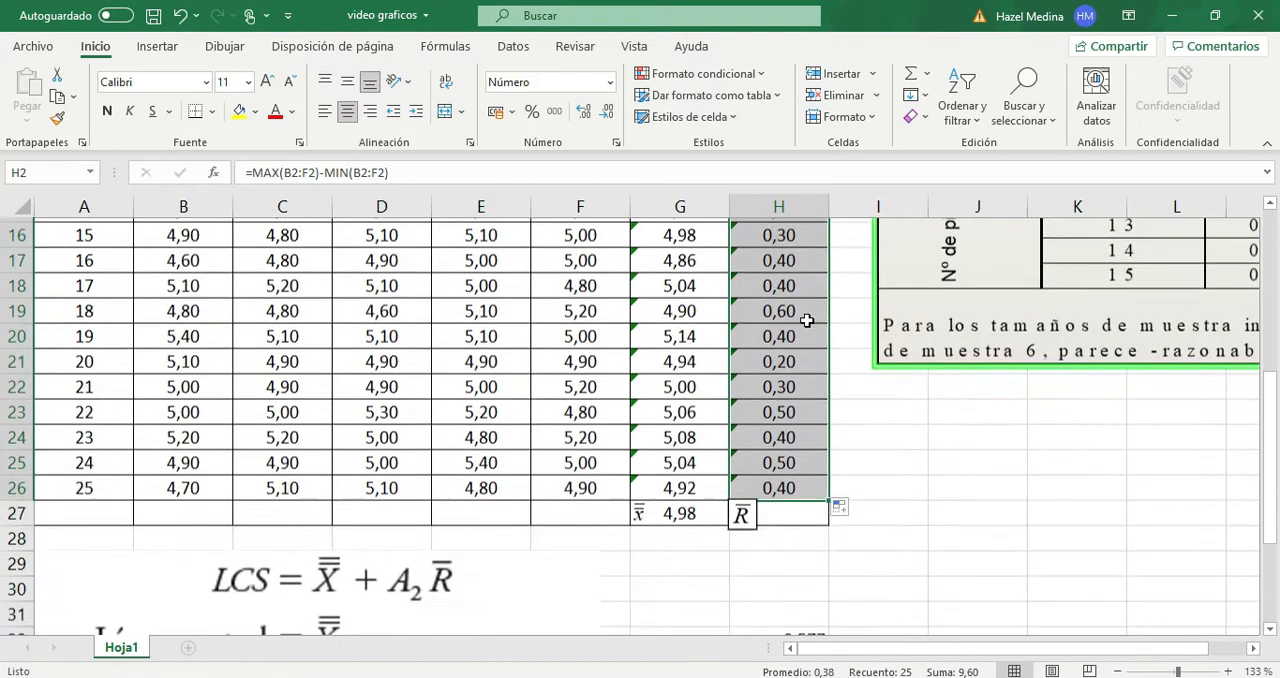
{"action": "left_click", "coordinate": [805, 333]}
{"action": "left_click", "coordinate": [507, 173]}
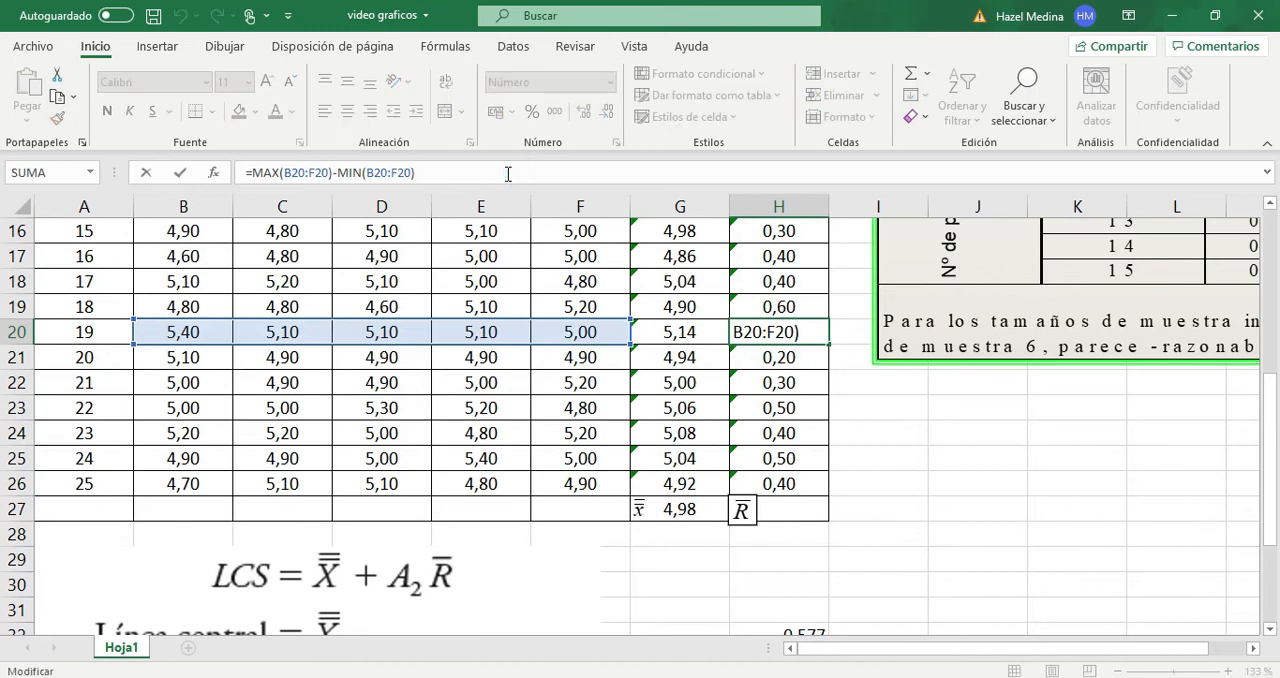
{"action": "left_click", "coordinate": [808, 358]}
{"action": "left_click", "coordinate": [853, 401]}
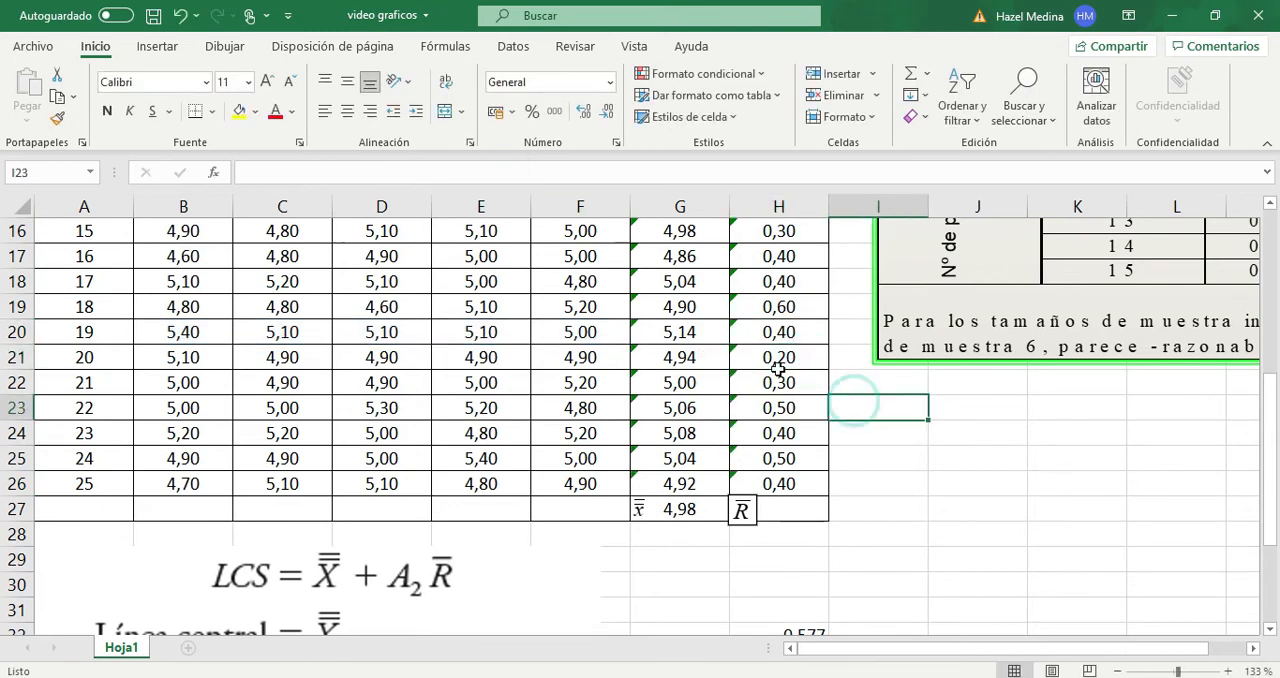
- Copy the average formula from G27 to H27 to calculate the mean range, and check the cells it references
{"action": "scroll", "coordinate": [770, 355], "scroll_direction": "up", "scroll_amount": 5}
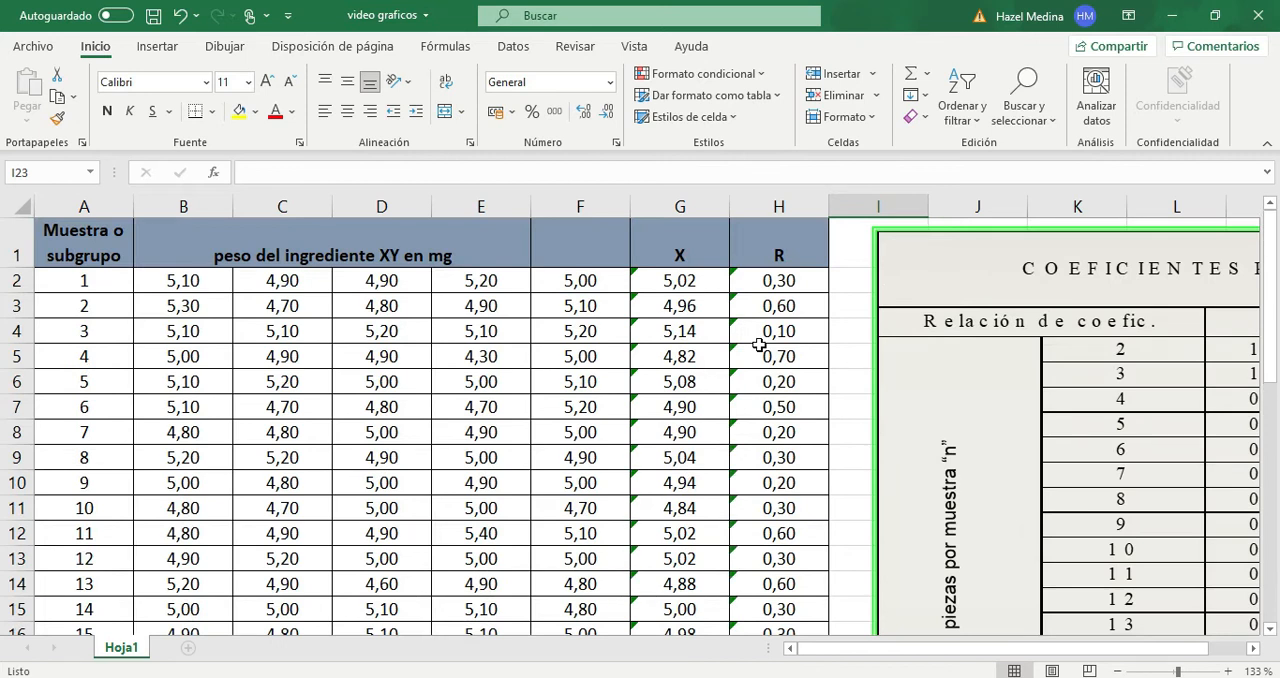
{"action": "scroll", "coordinate": [759, 344], "scroll_direction": "down", "scroll_amount": 7}
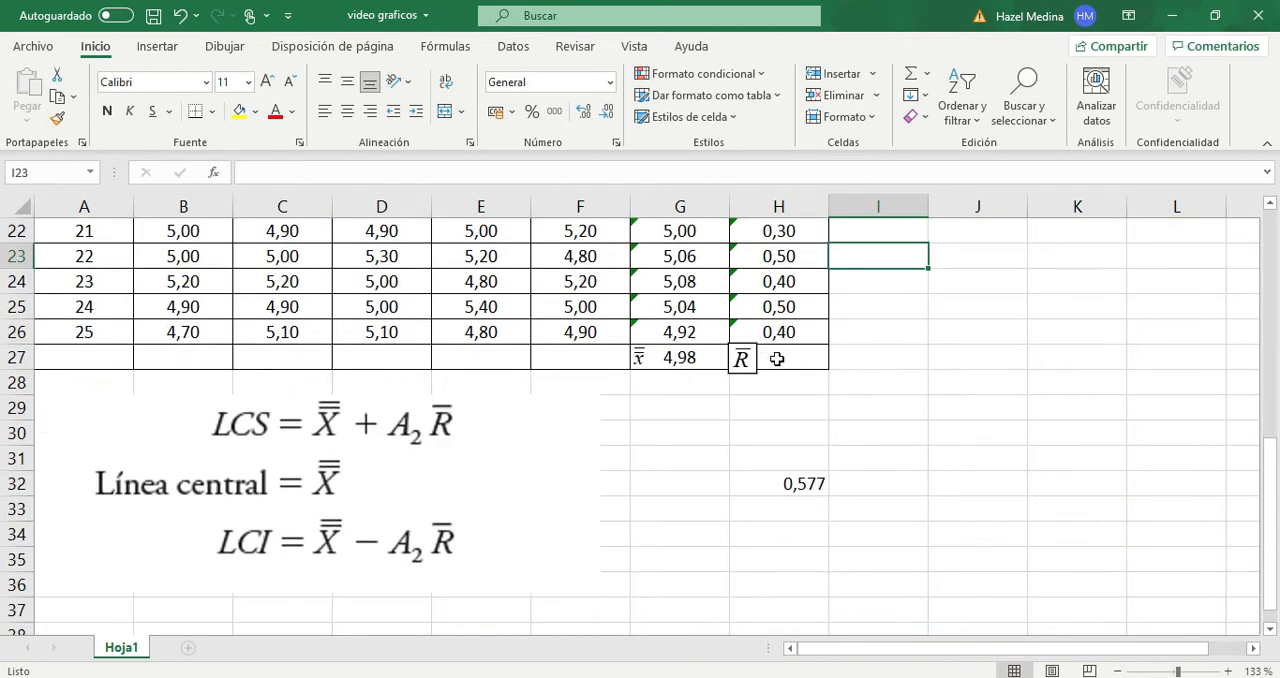
{"action": "left_click", "coordinate": [770, 362]}
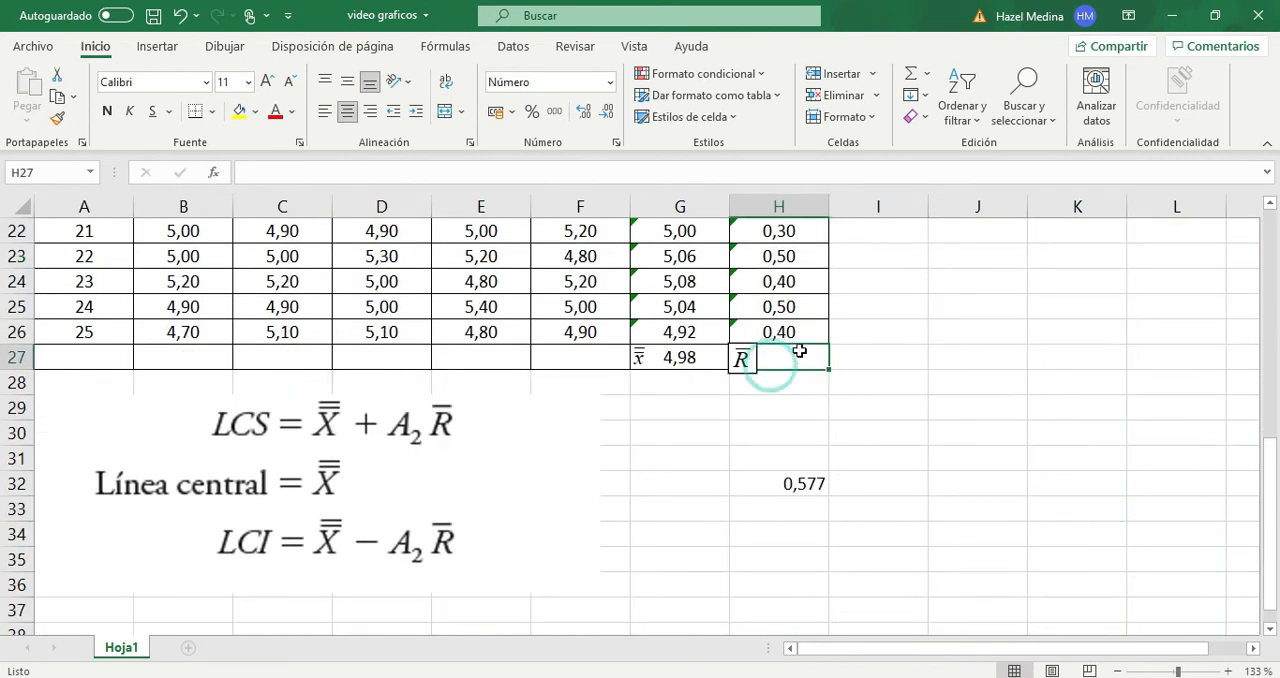
{"action": "left_click", "coordinate": [692, 362]}
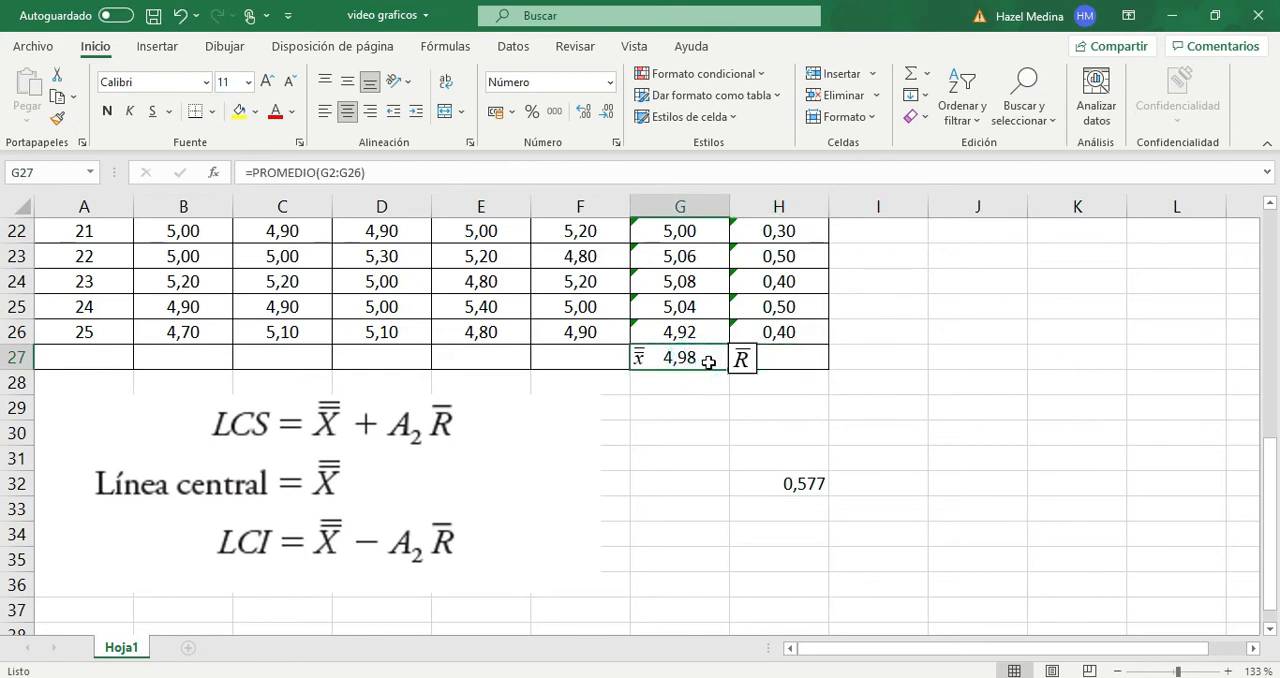
{"action": "left_click_drag", "start_coordinate": [729, 369], "coordinate": [782, 365]}
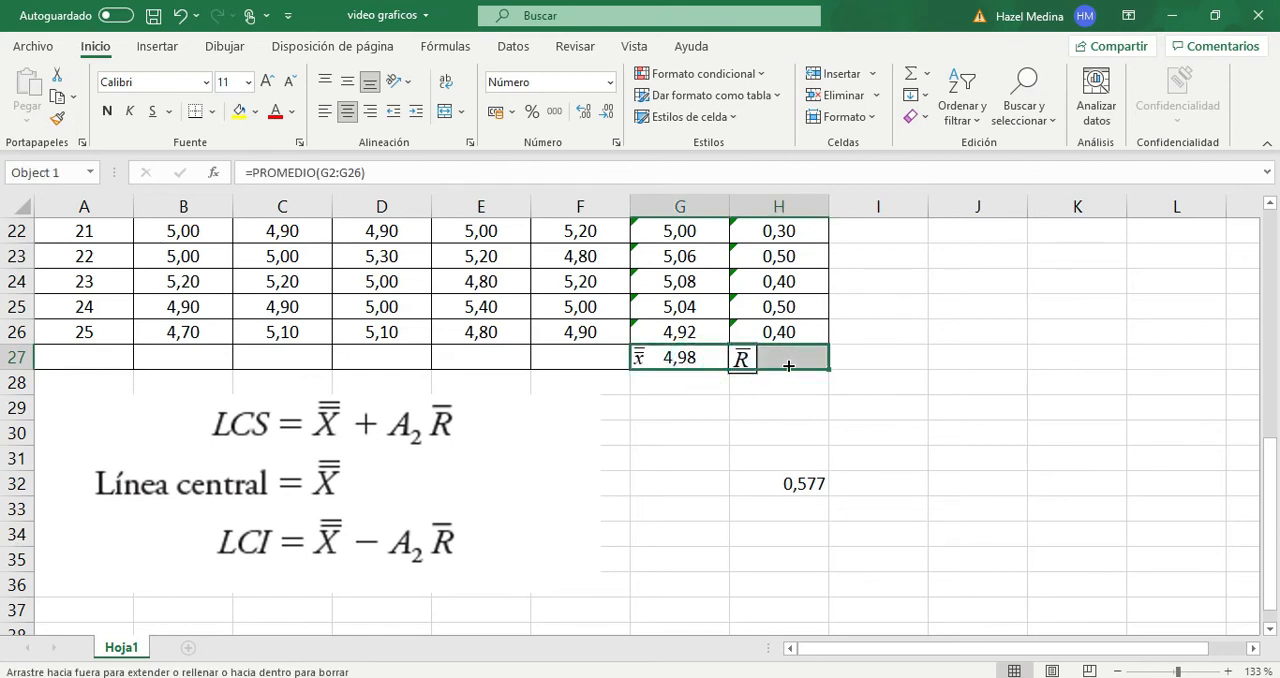
{"action": "left_click", "coordinate": [812, 358]}
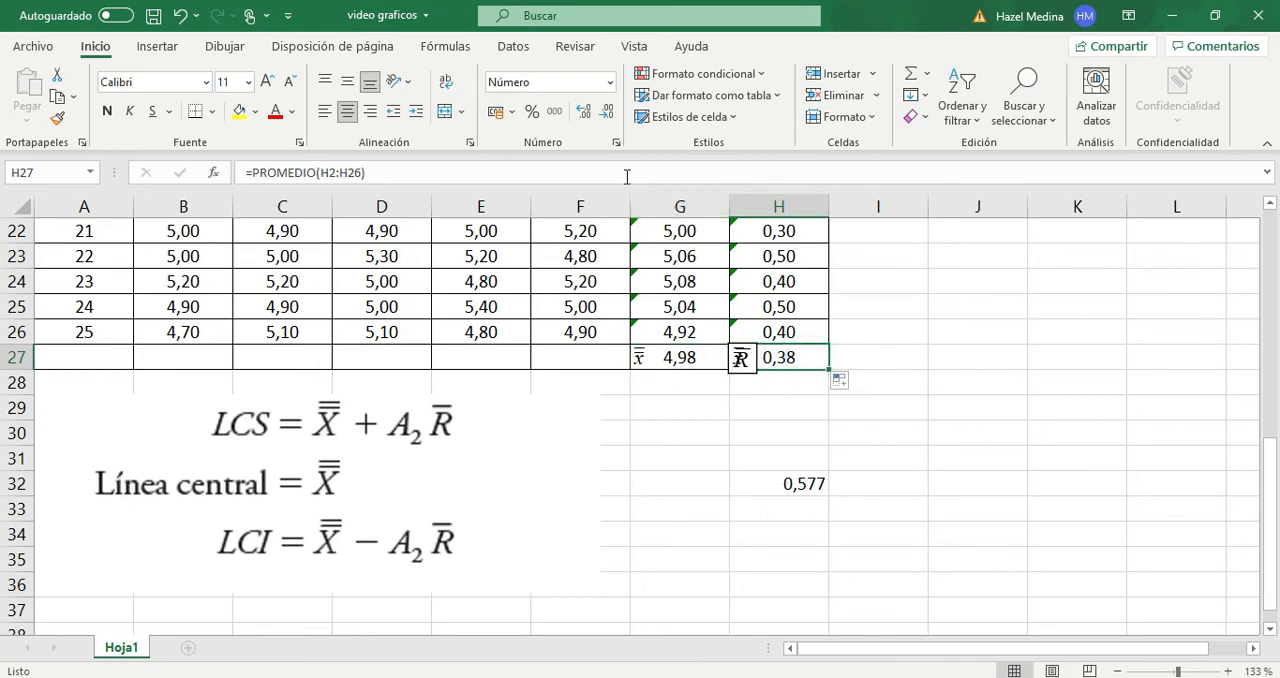
{"action": "left_click", "coordinate": [629, 172]}
{"action": "scroll", "coordinate": [891, 373], "scroll_direction": "up", "scroll_amount": 7}
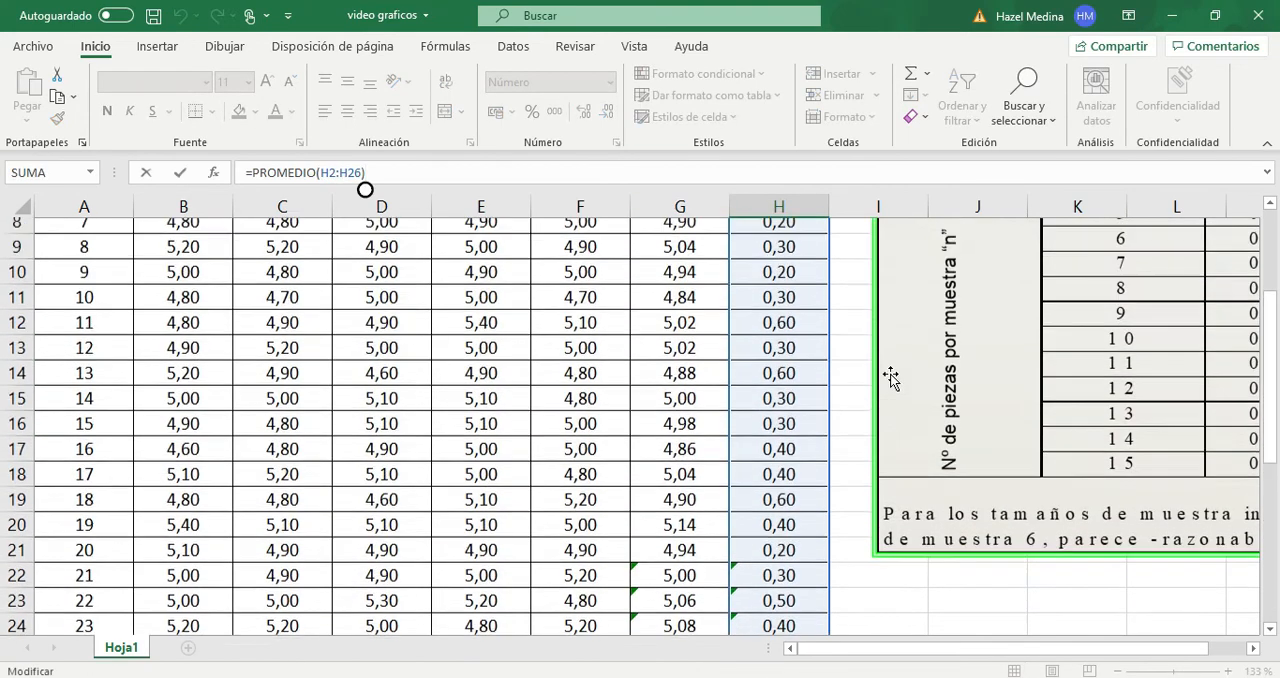
{"action": "scroll", "coordinate": [891, 377], "scroll_direction": "down", "scroll_amount": 7}
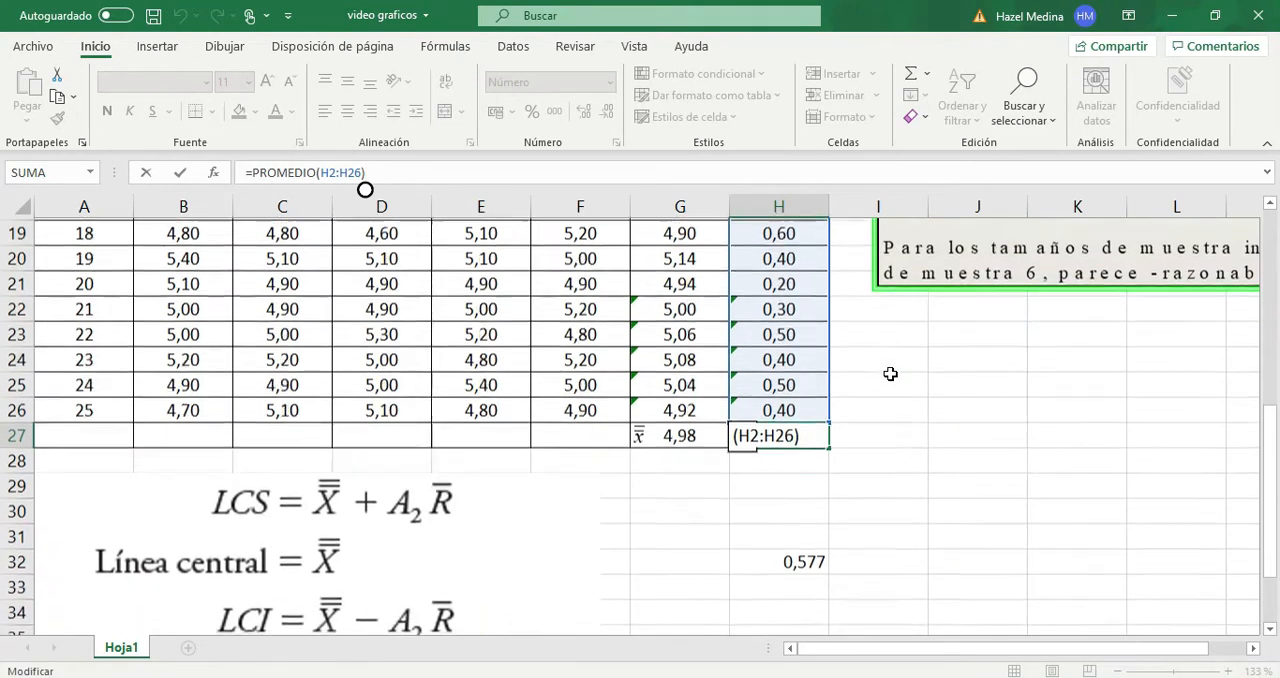
{"action": "left_click", "coordinate": [880, 383]}
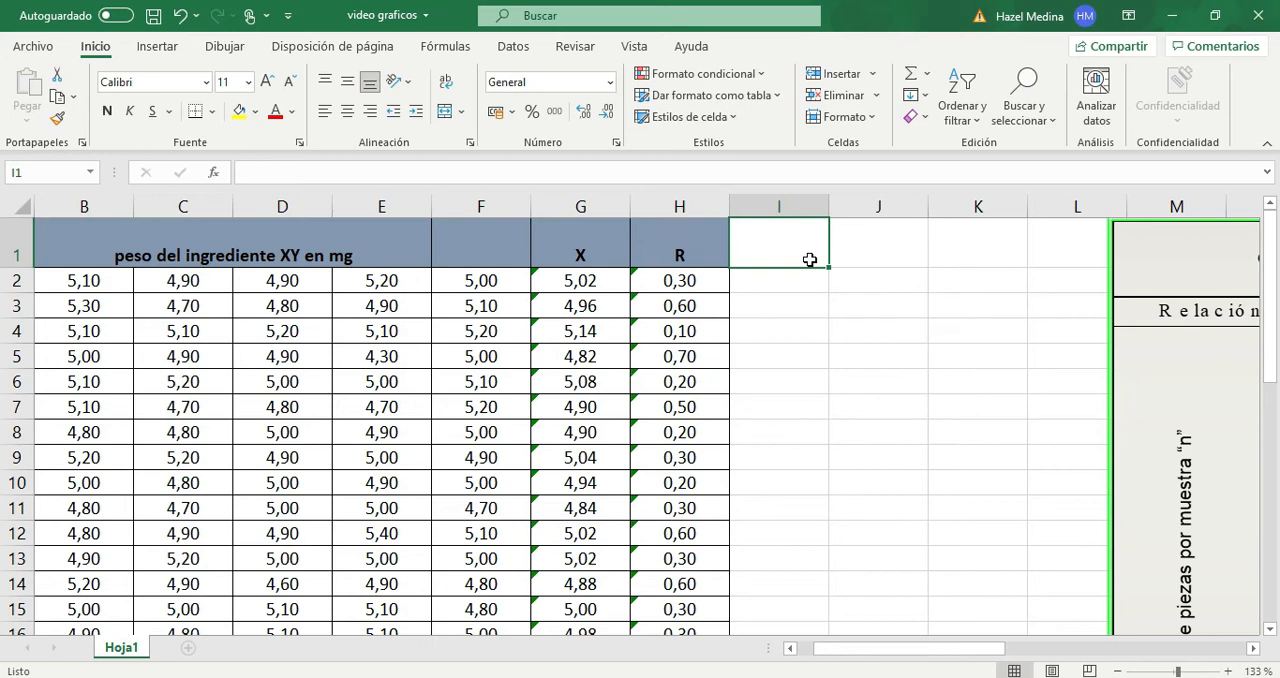
- Add the column headers LCI, LC and LCS in cells I1 to K1
{"action": "type", "text": "LCI"}
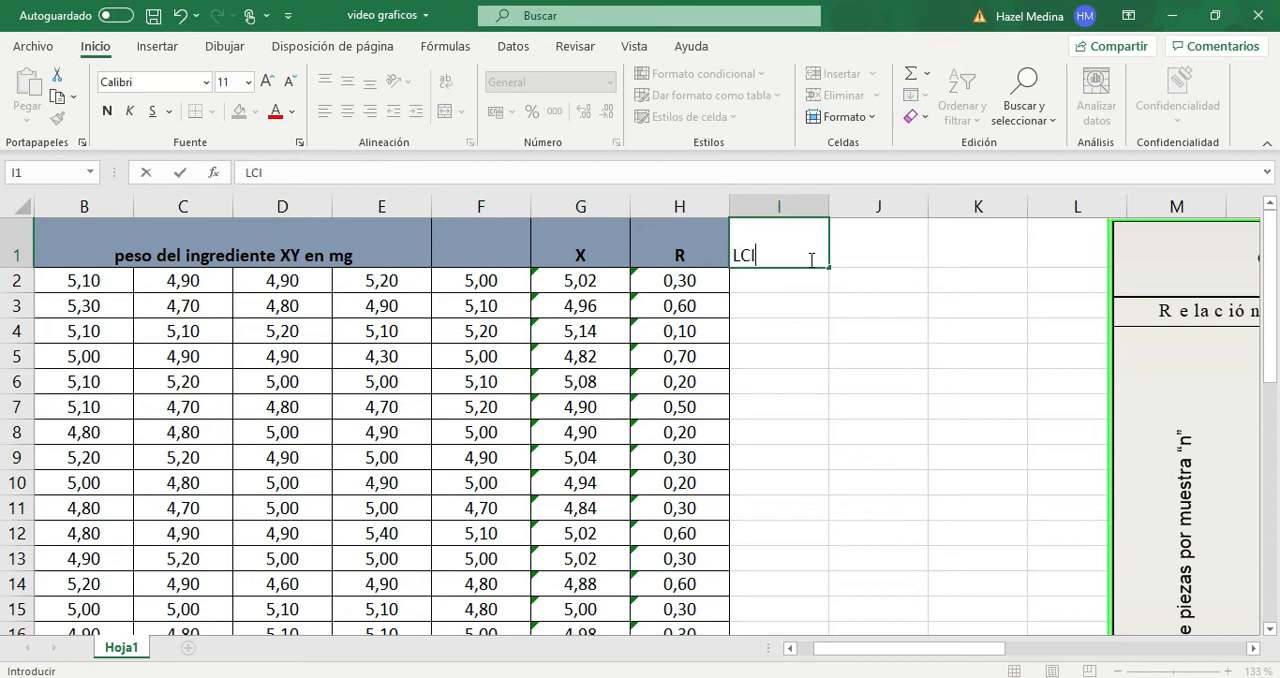
{"action": "key", "text": "Tab"}
{"action": "type", "text": "LC"}
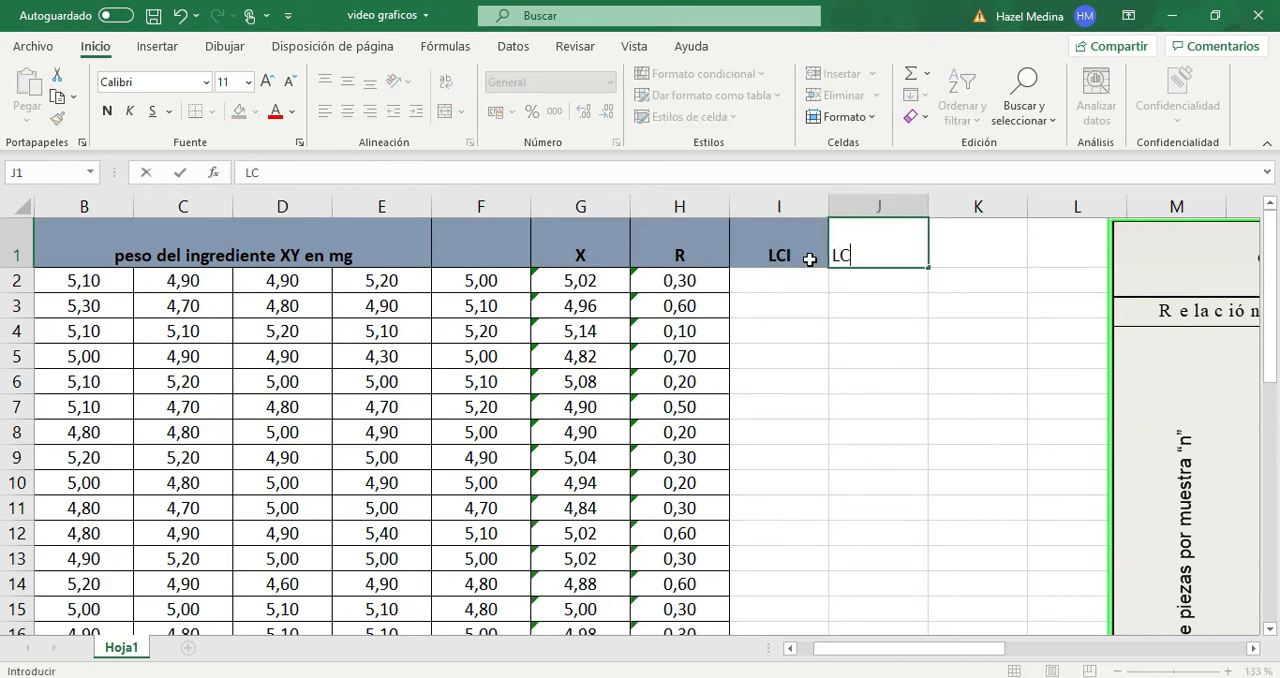
{"action": "key", "text": "ctrl+Return"}
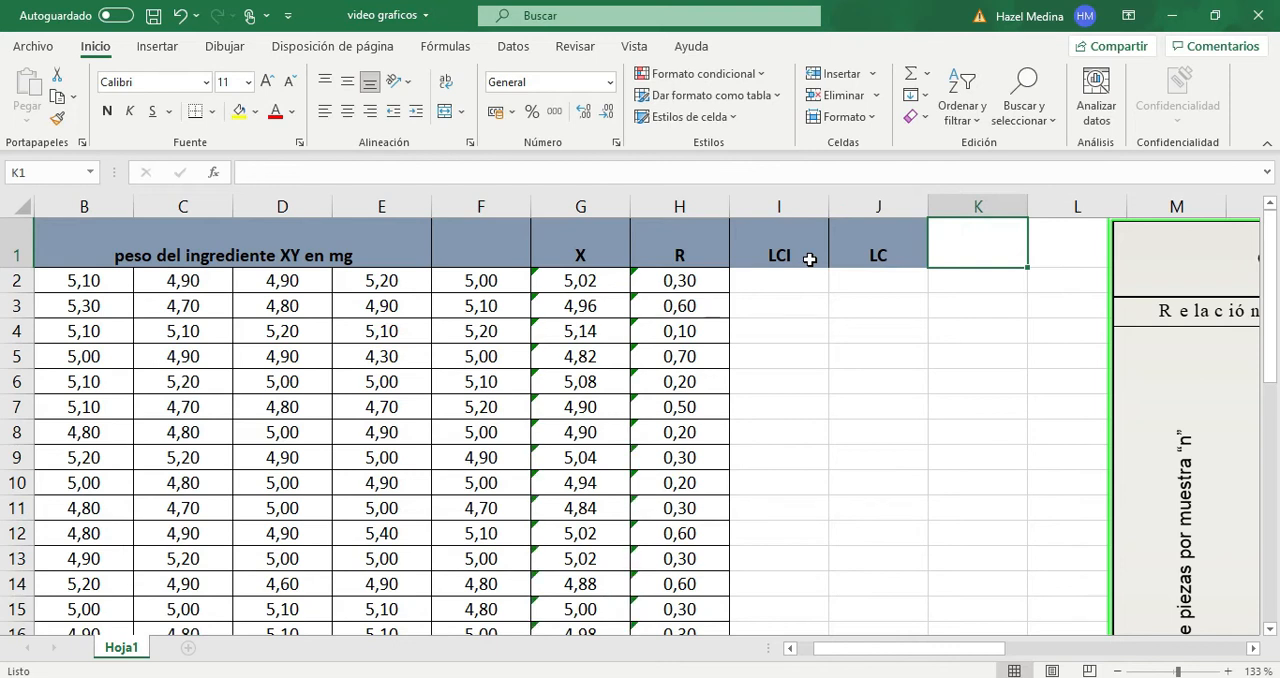
{"action": "type", "text": "LCS"}
{"action": "left_click", "coordinate": [857, 306]}
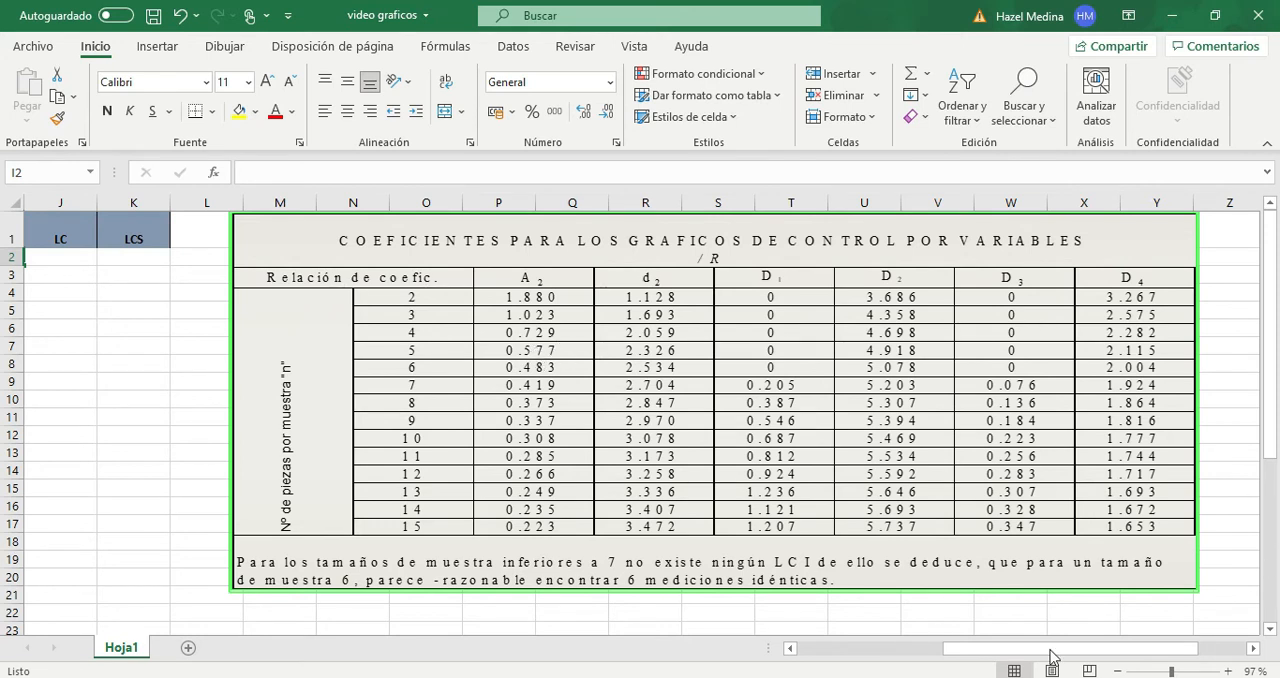
- Highlight the A2 coefficient in cell H32 with a yellow fill
{"action": "left_click_drag", "start_coordinate": [1037, 651], "coordinate": [800, 652]}
{"action": "scroll", "coordinate": [773, 557], "scroll_direction": "down", "scroll_amount": 4}
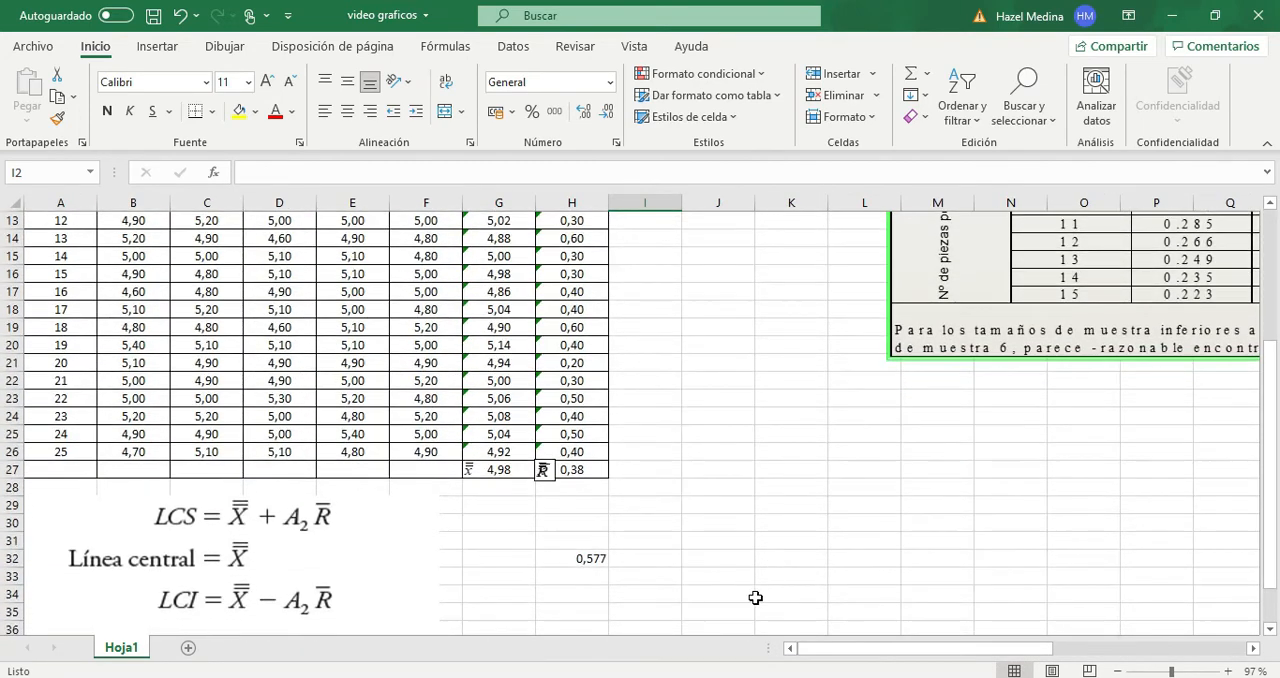
{"action": "left_click", "coordinate": [580, 564]}
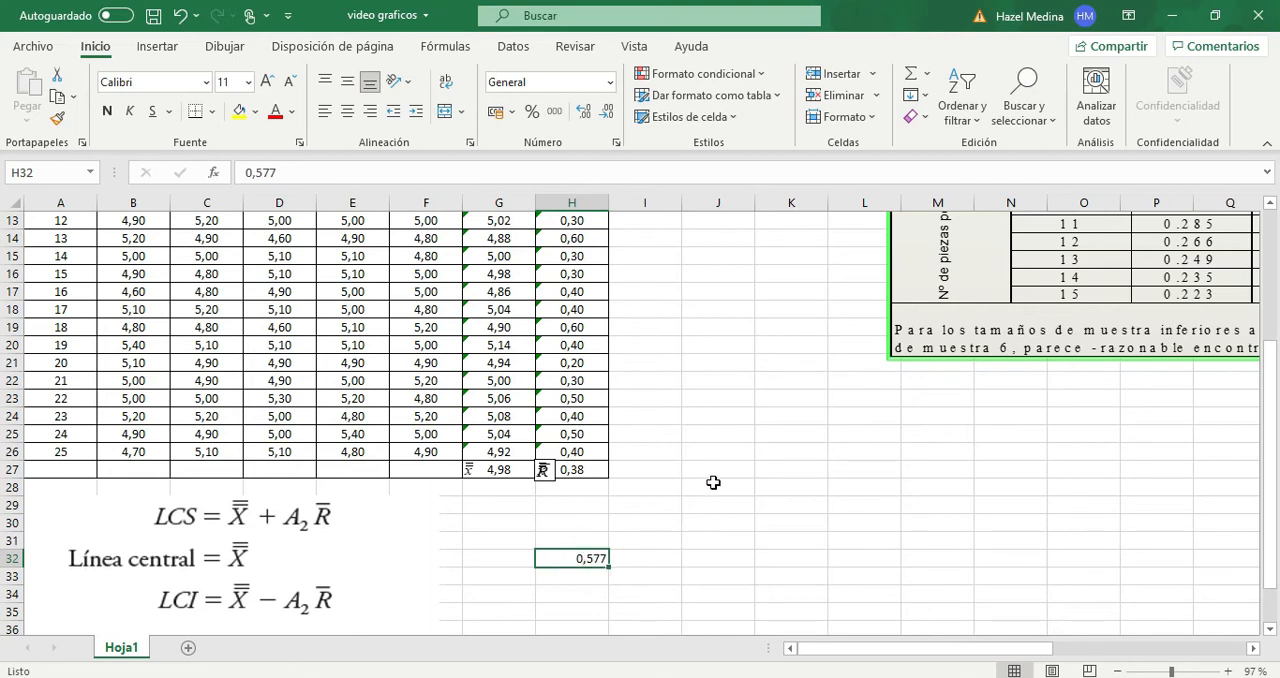
{"action": "left_click", "coordinate": [238, 116]}
{"action": "left_click", "coordinate": [778, 420]}
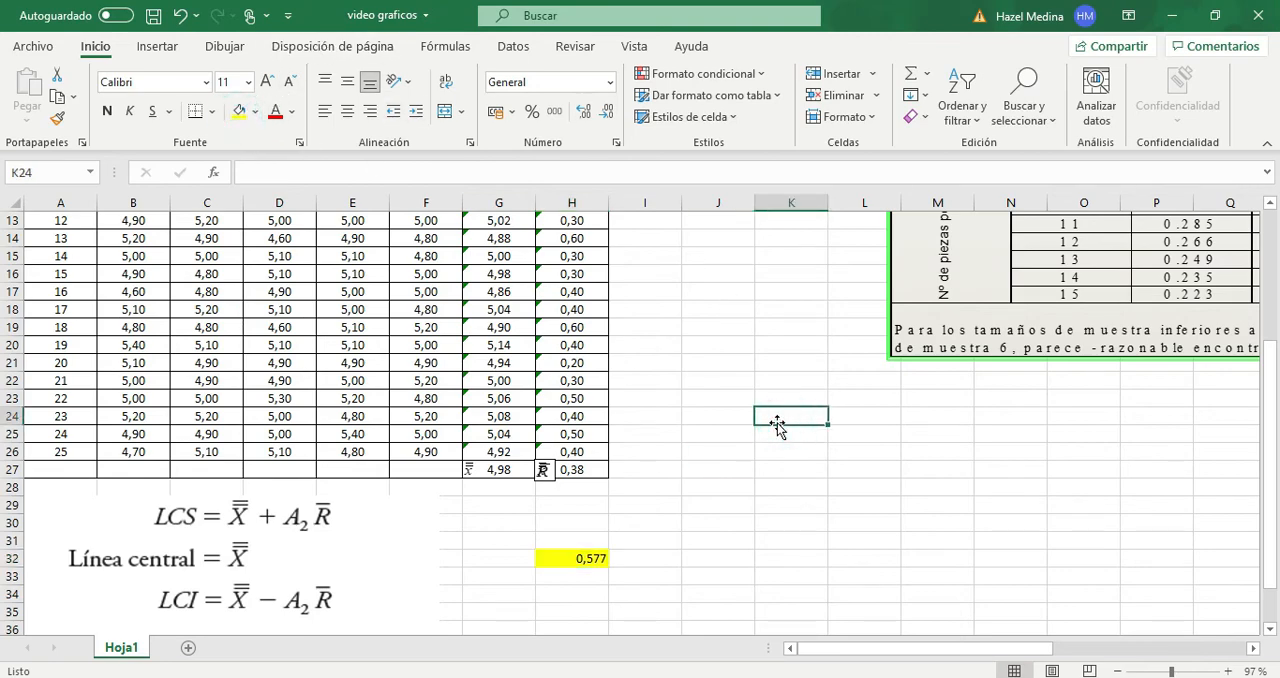
- Calculate the lower control limit in cell I2 with the formula =G27-(H32*H27)
{"action": "scroll", "coordinate": [778, 425], "scroll_direction": "up", "scroll_amount": 3}
{"action": "scroll", "coordinate": [829, 443], "scroll_direction": "down", "scroll_amount": 2}
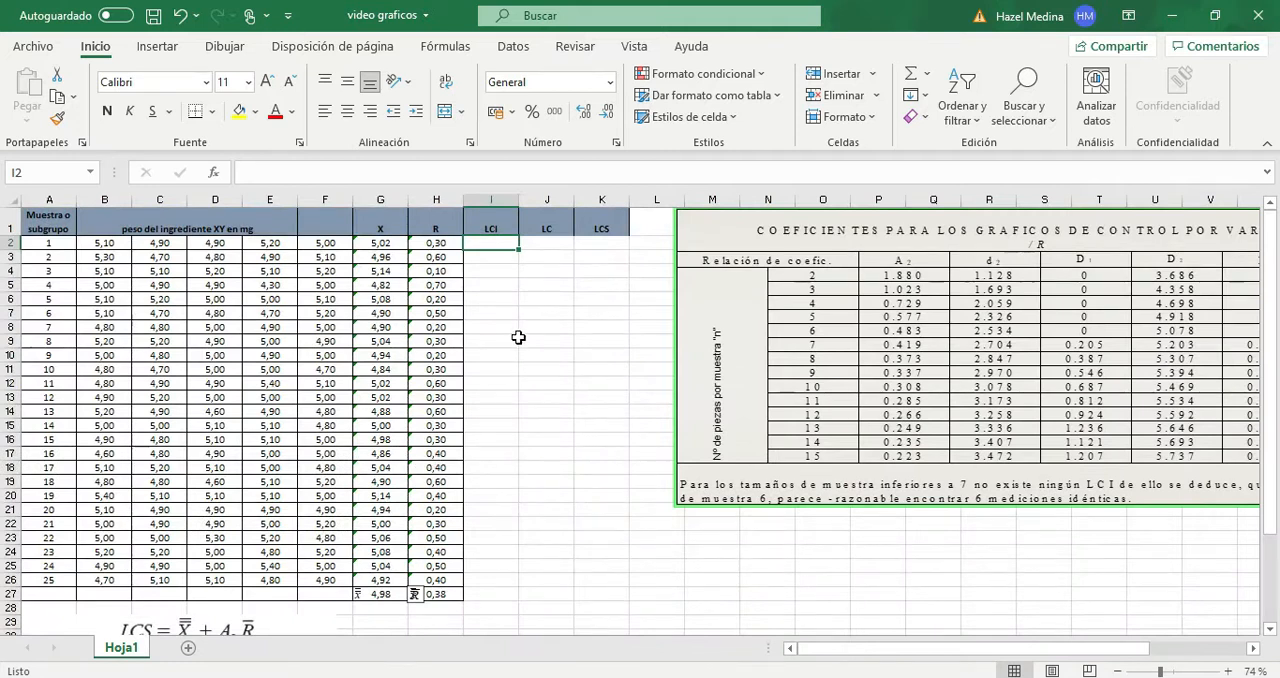
{"action": "type", "text": "="}
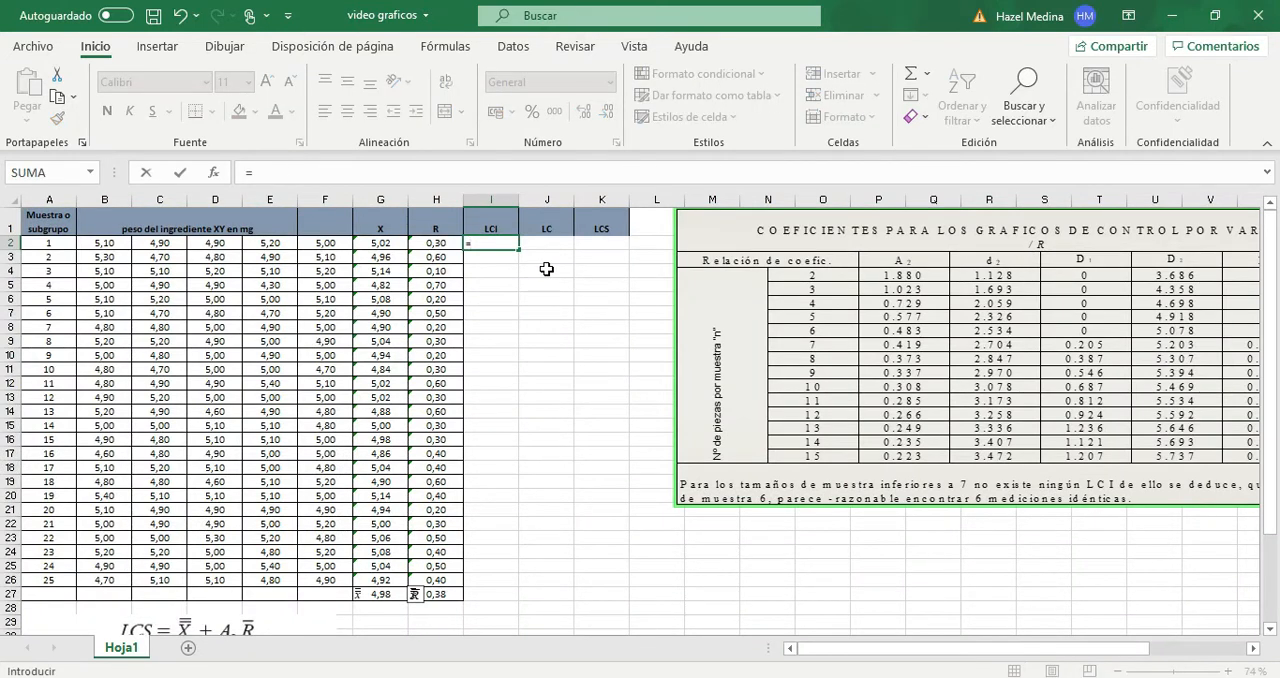
{"action": "left_click", "coordinate": [441, 594]}
{"action": "left_click", "coordinate": [383, 593]}
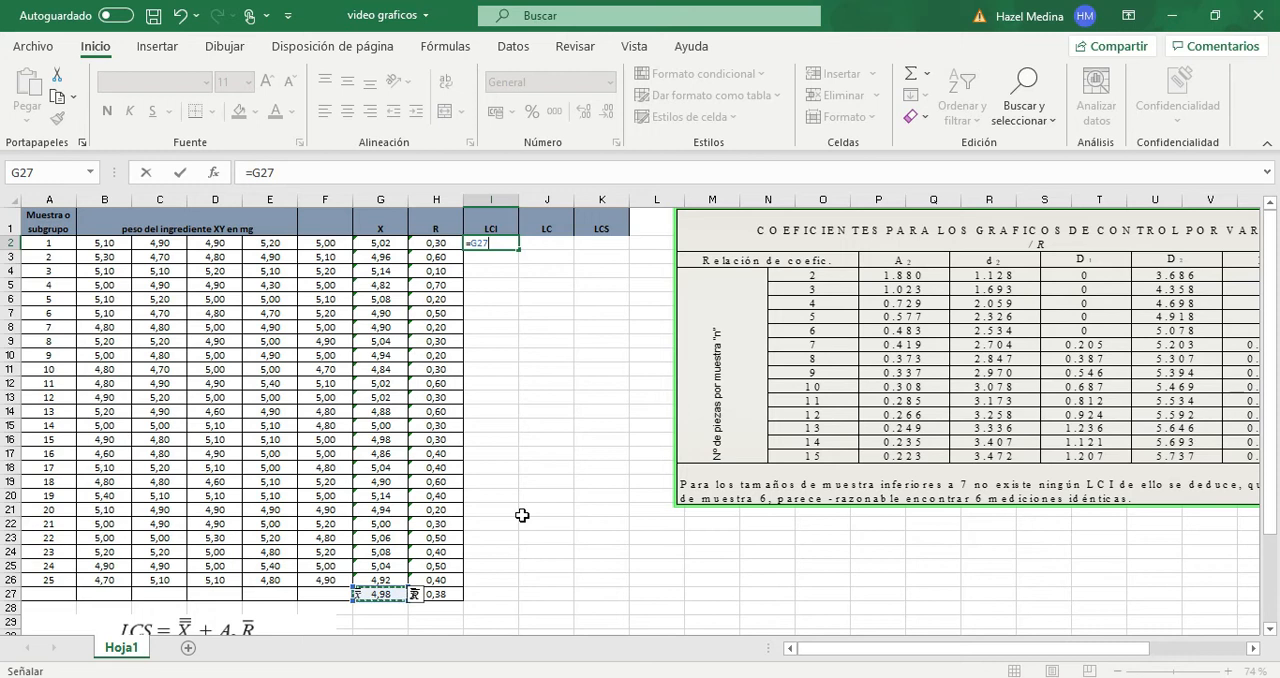
{"action": "type", "text": "-("}
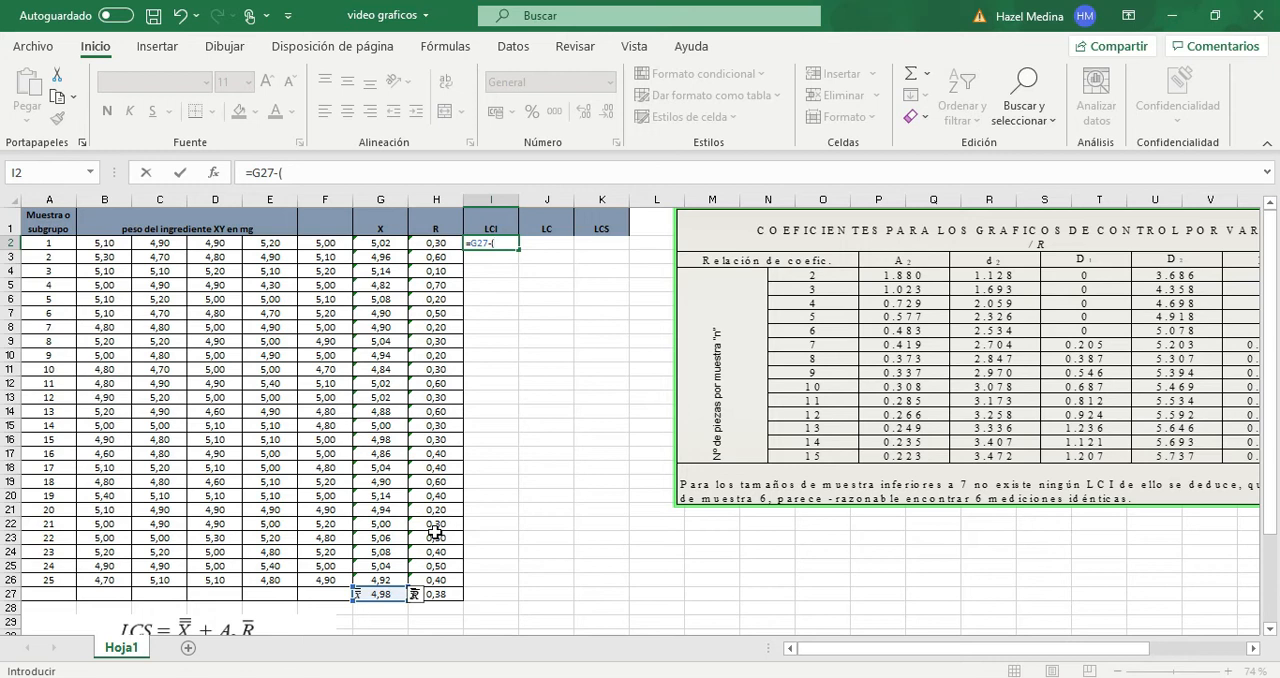
{"action": "scroll", "coordinate": [435, 531], "scroll_direction": "down", "scroll_amount": 2}
{"action": "left_click", "coordinate": [434, 567]}
{"action": "scroll", "coordinate": [537, 455], "scroll_direction": "up", "scroll_amount": 2}
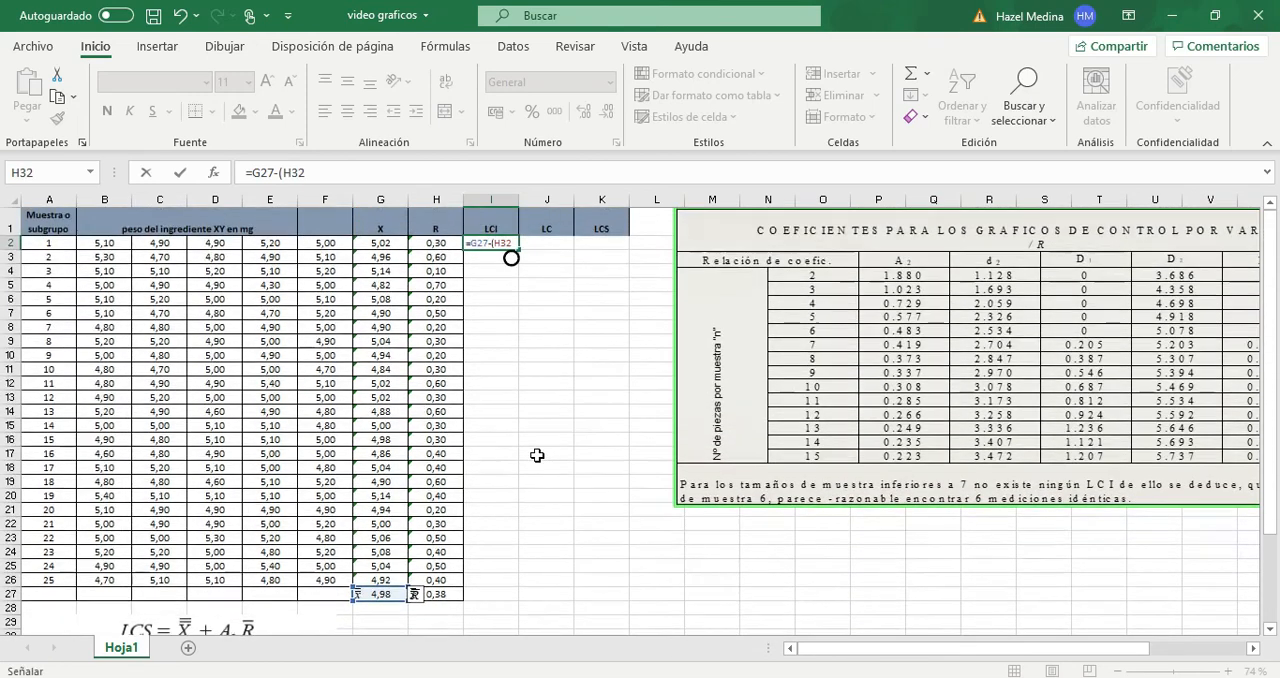
{"action": "type", "text": "*"}
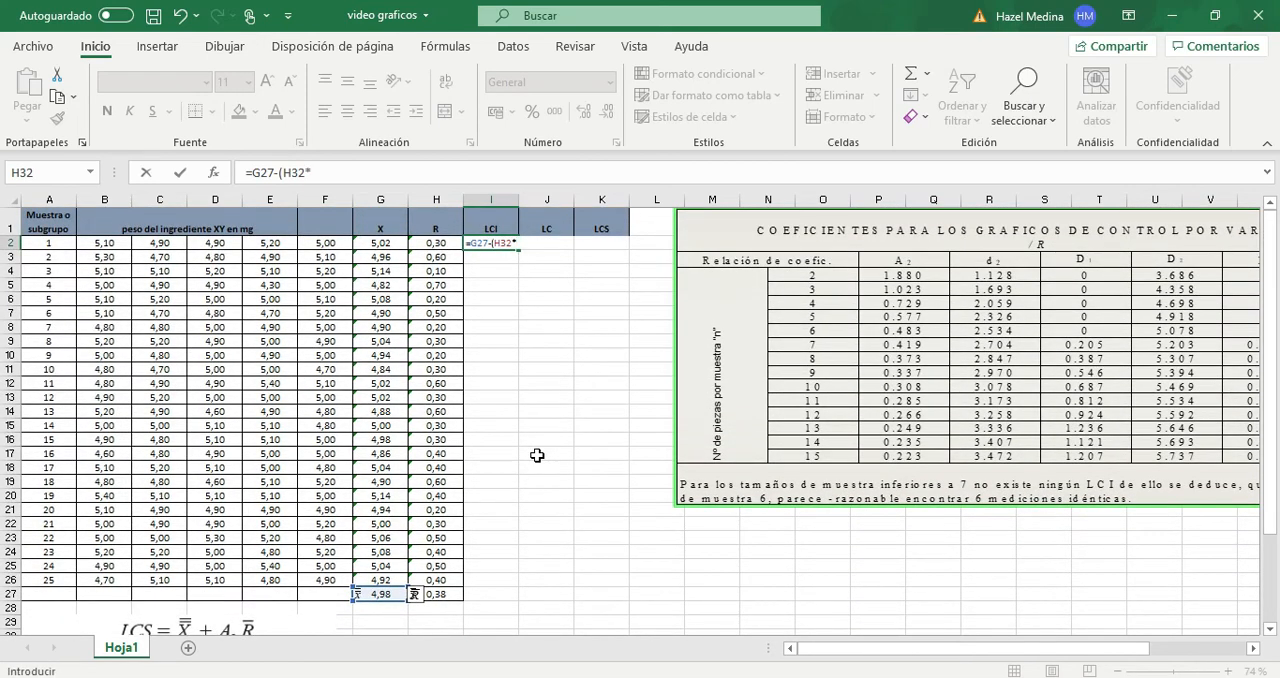
{"action": "left_click", "coordinate": [443, 595]}
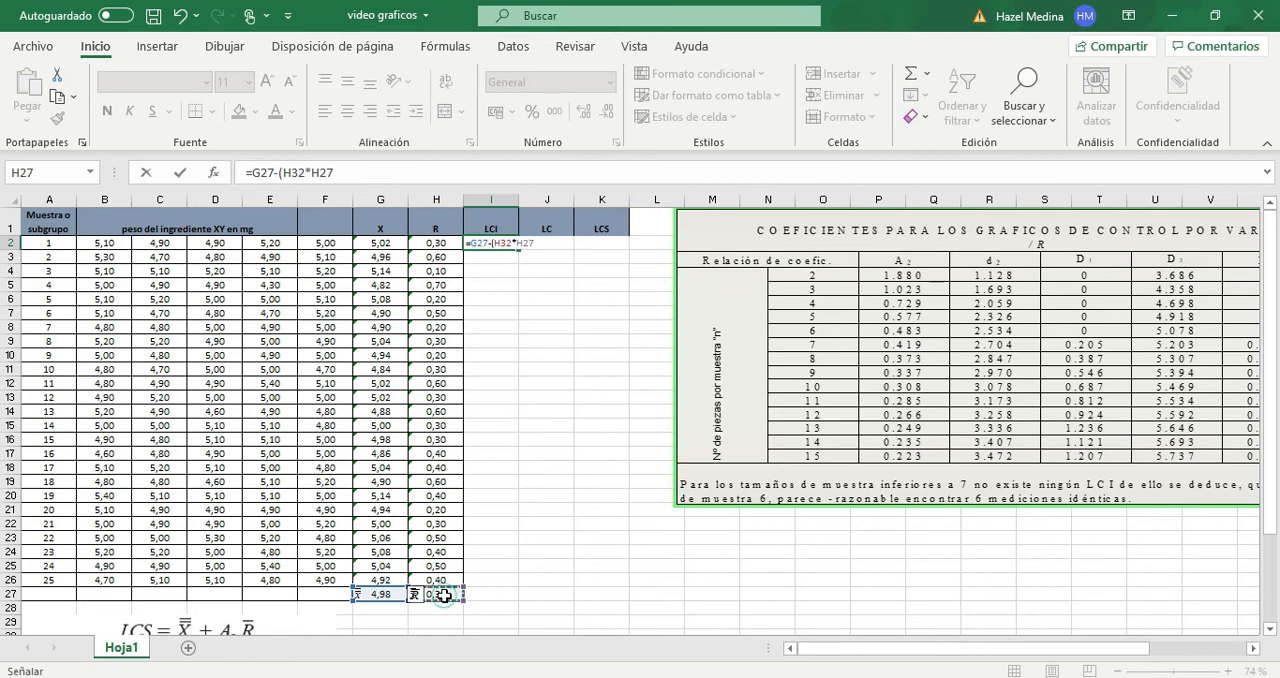
{"action": "key", "text": "Return"}
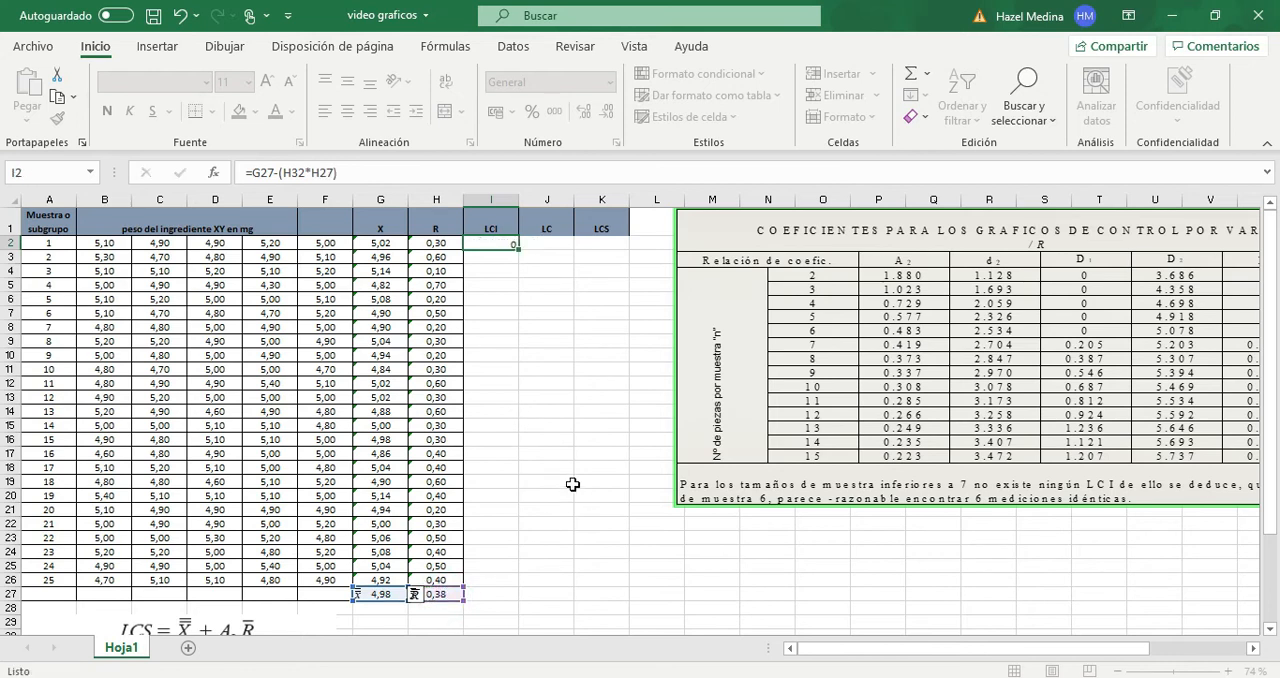
- Set the central line in cell J2 to the grand mean with the formula =G27
{"action": "left_click", "coordinate": [541, 243]}
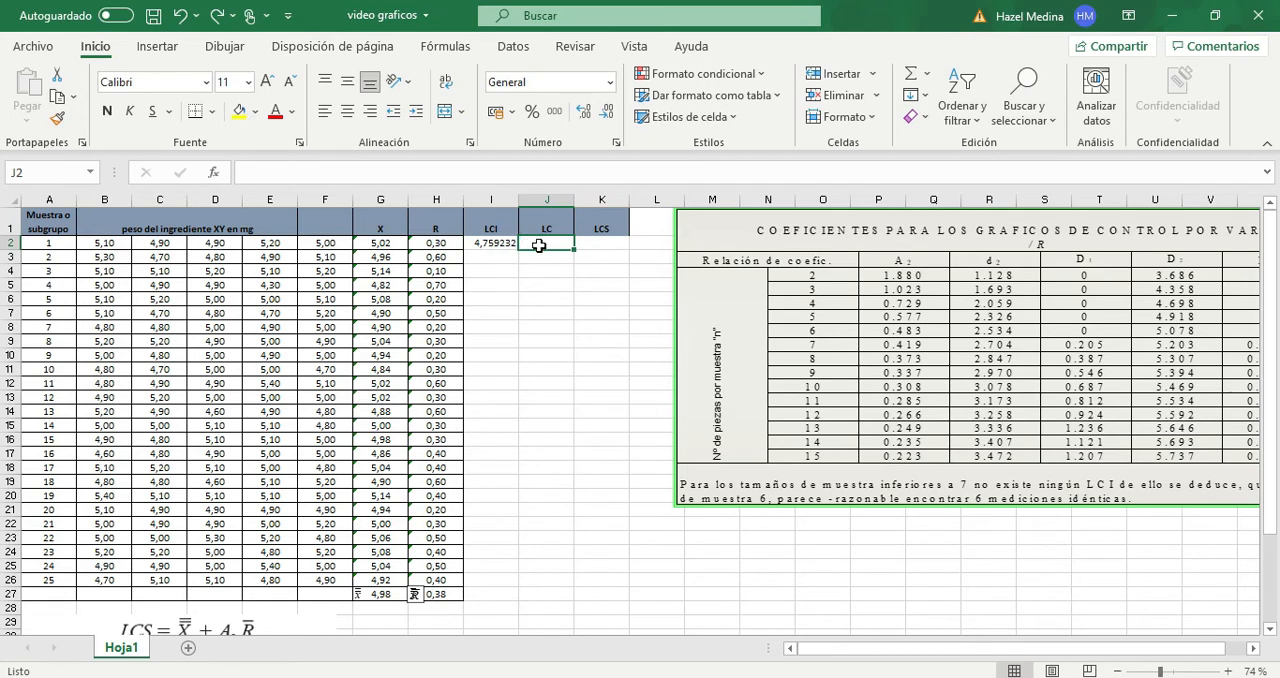
{"action": "type", "text": "="}
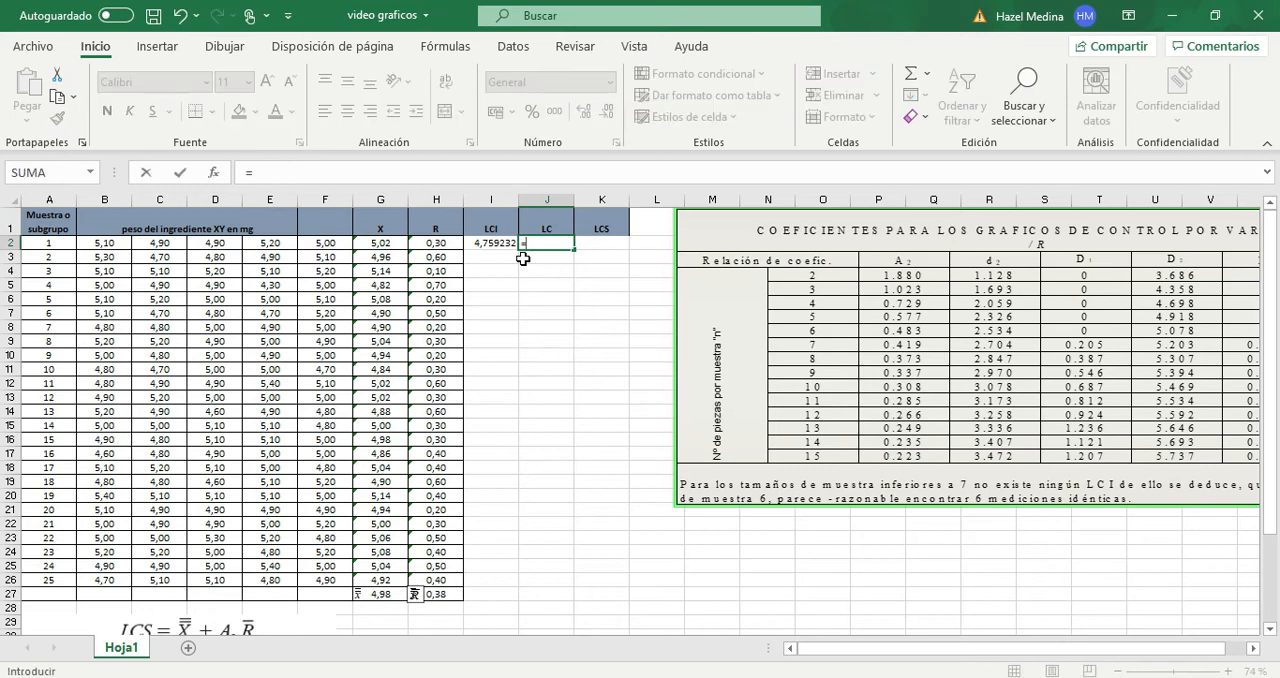
{"action": "left_click", "coordinate": [378, 598]}
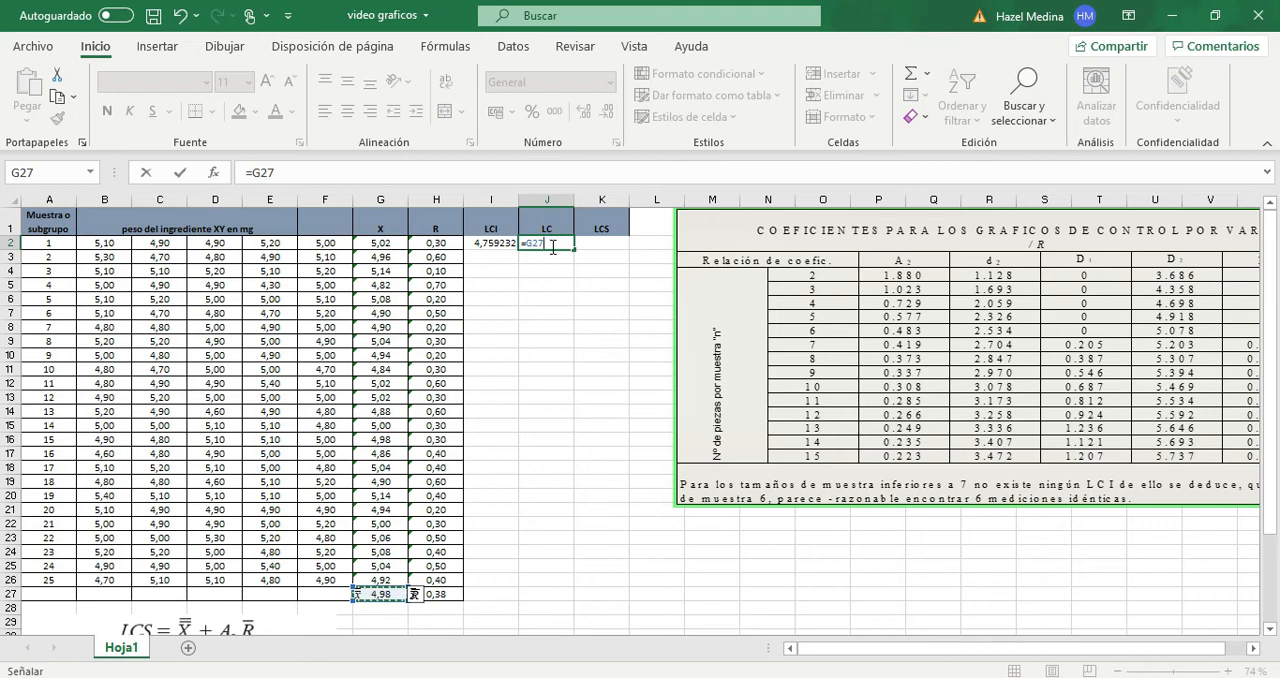
{"action": "key", "text": "Return"}
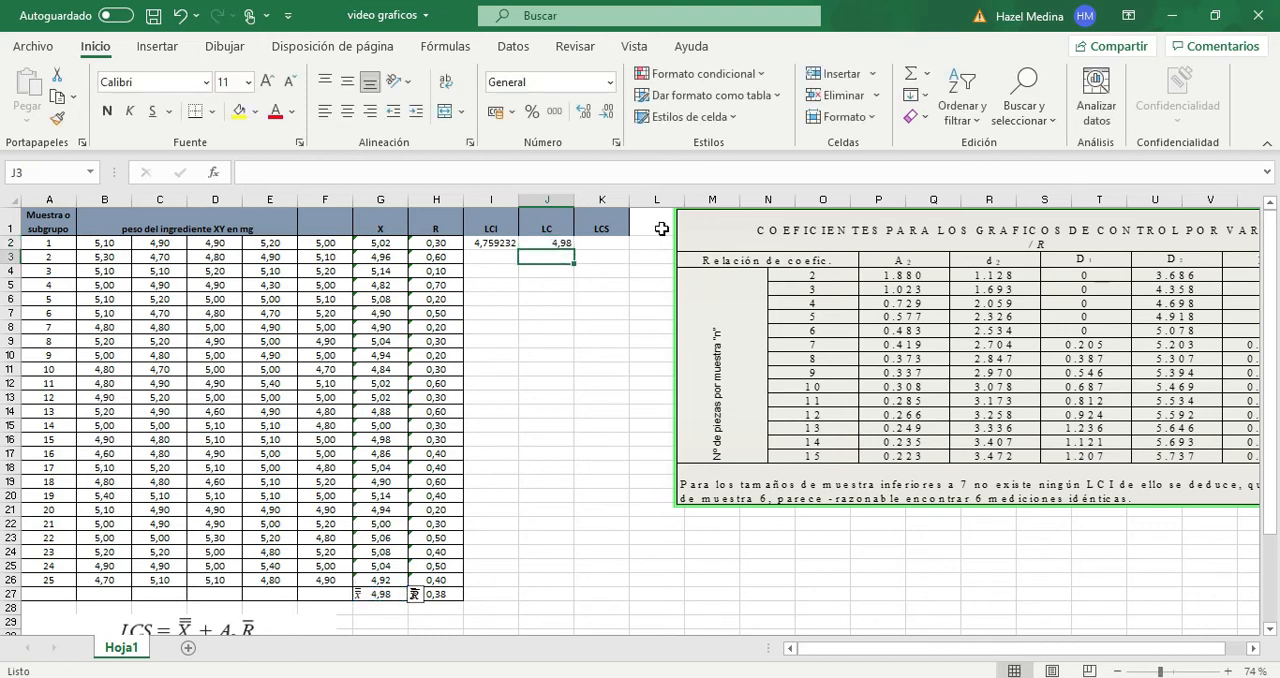
- Reduce the lower control limit in cell I2 to two decimal places
{"action": "left_click", "coordinate": [601, 244]}
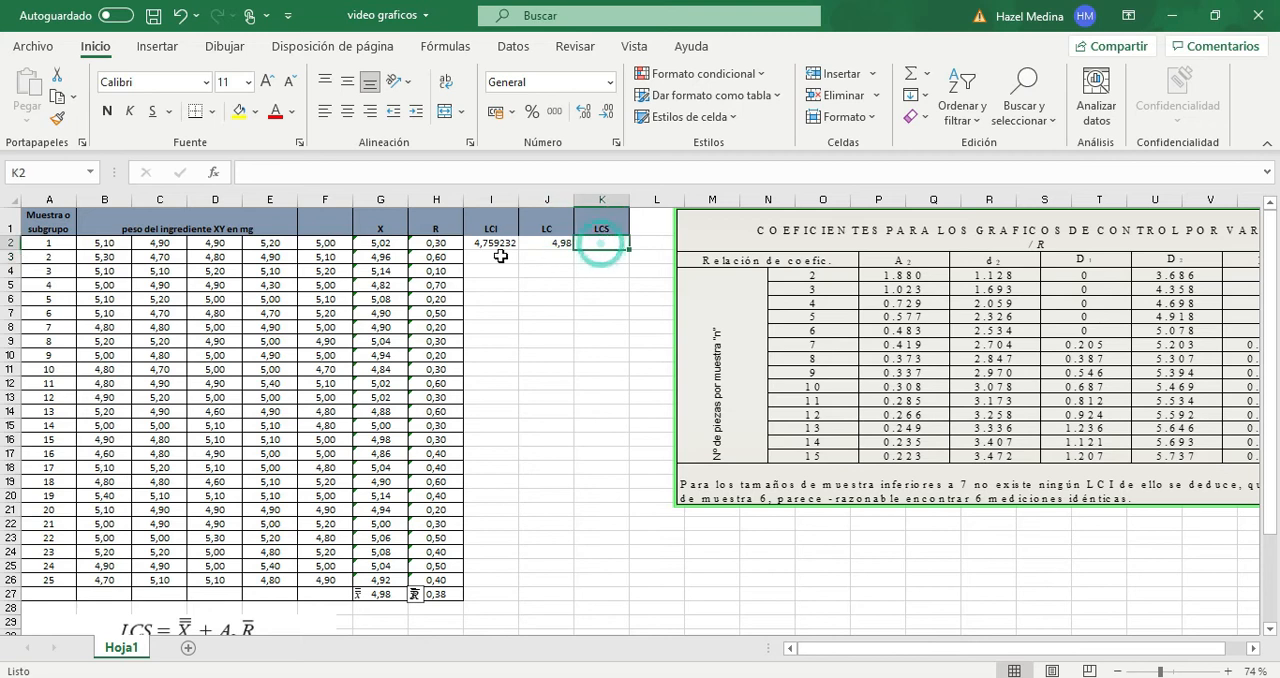
{"action": "left_click", "coordinate": [497, 243]}
{"action": "left_click", "coordinate": [604, 116]}
{"action": "left_click", "coordinate": [604, 116]}
{"action": "left_click", "coordinate": [604, 116]}
{"action": "left_click", "coordinate": [604, 116]}
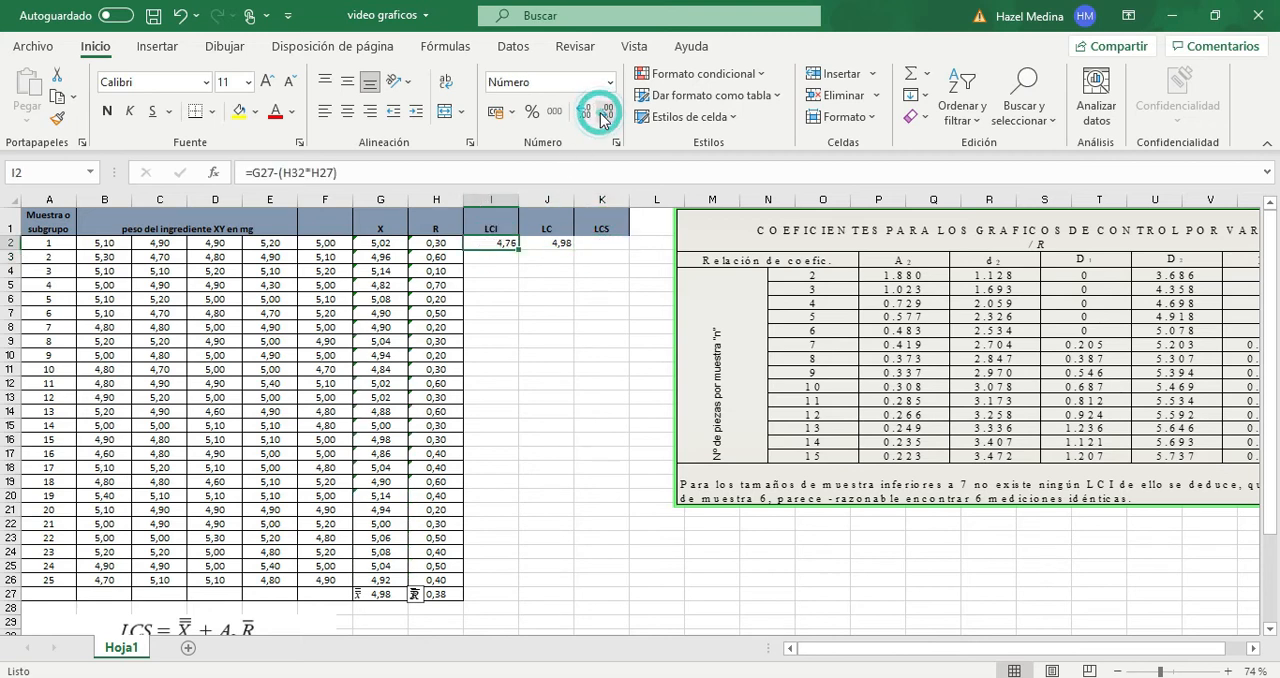
- Calculate the upper control limit in cell K2 with the formula =$G$27+($H$32*$H$27) and fill it down to K26
{"action": "left_click", "coordinate": [598, 245]}
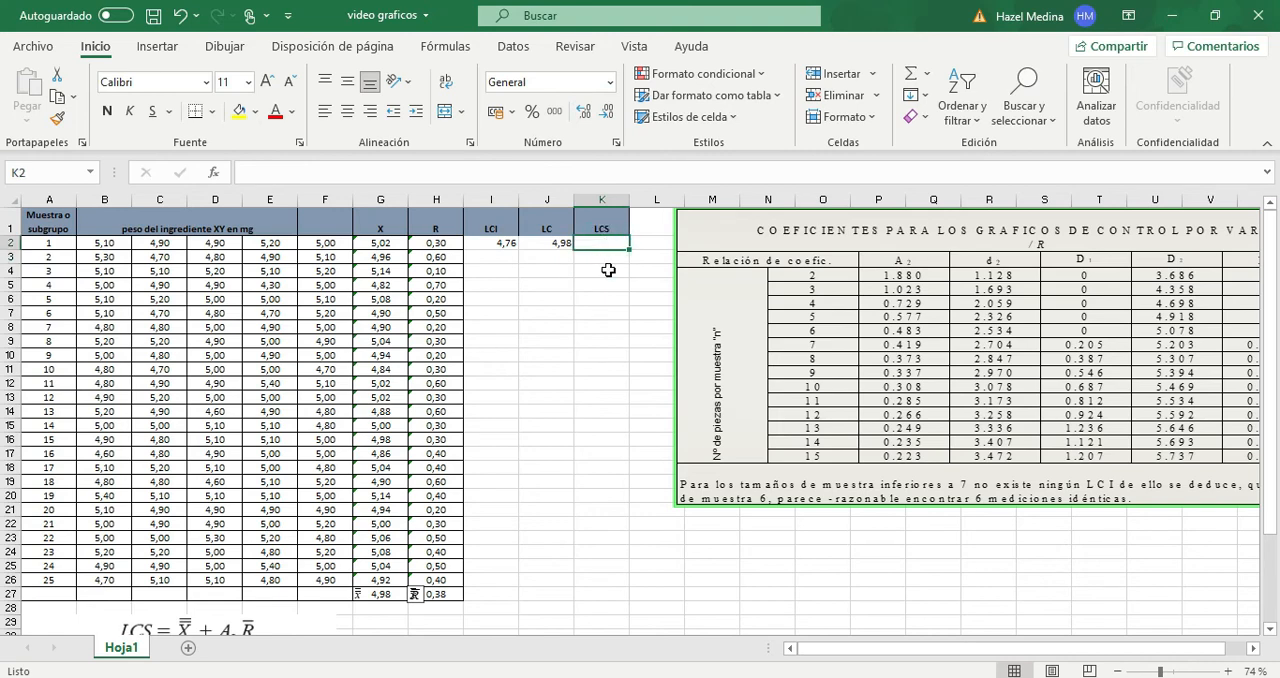
{"action": "scroll", "coordinate": [390, 460], "scroll_direction": "down", "scroll_amount": 1}
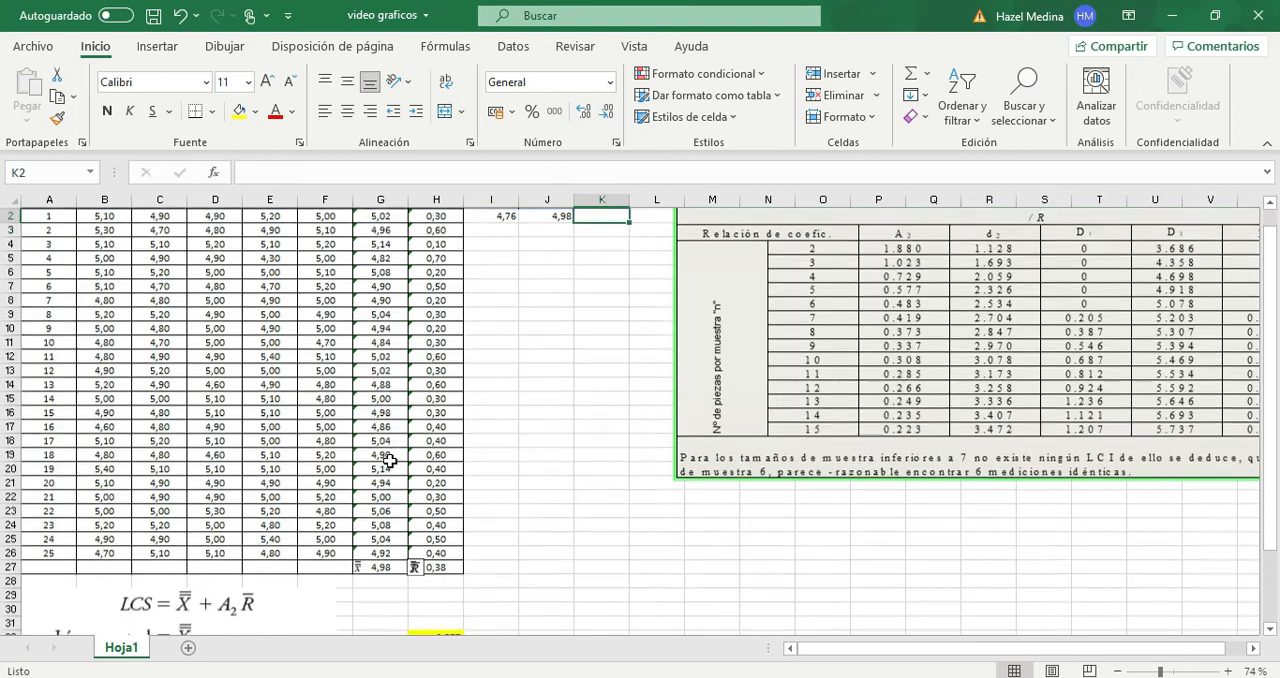
{"action": "scroll", "coordinate": [390, 460], "scroll_direction": "up", "scroll_amount": 1}
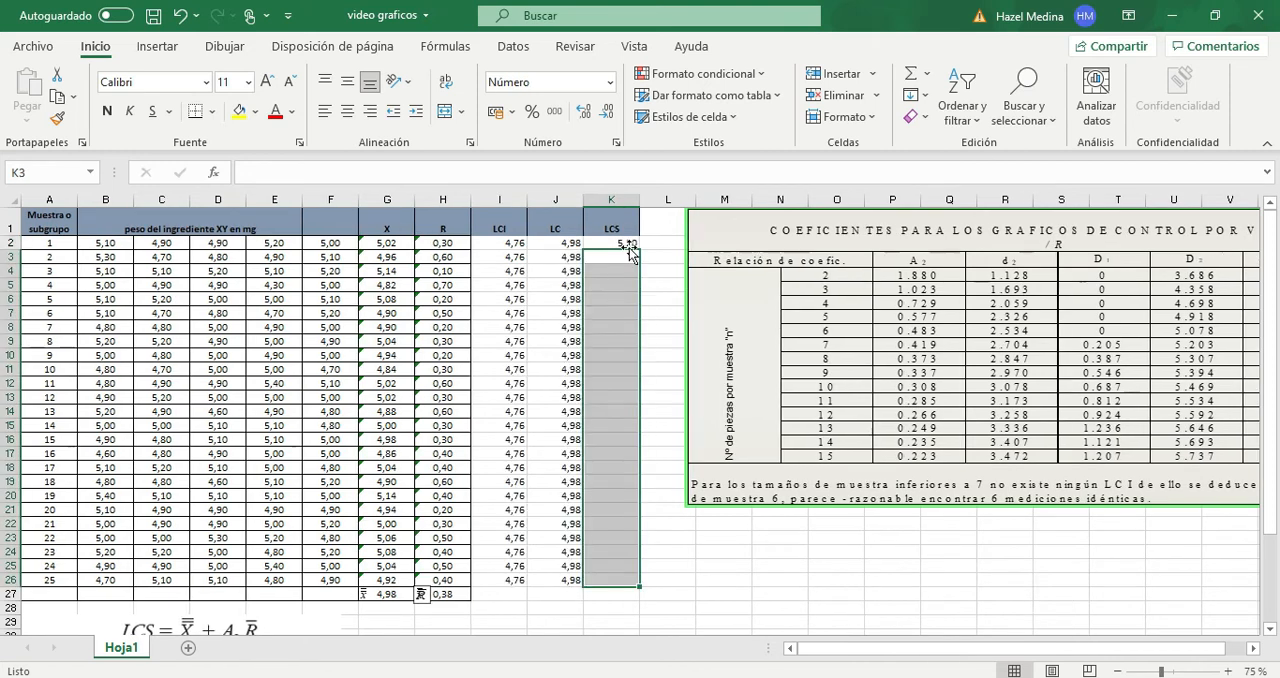
{"action": "left_click", "coordinate": [621, 243]}
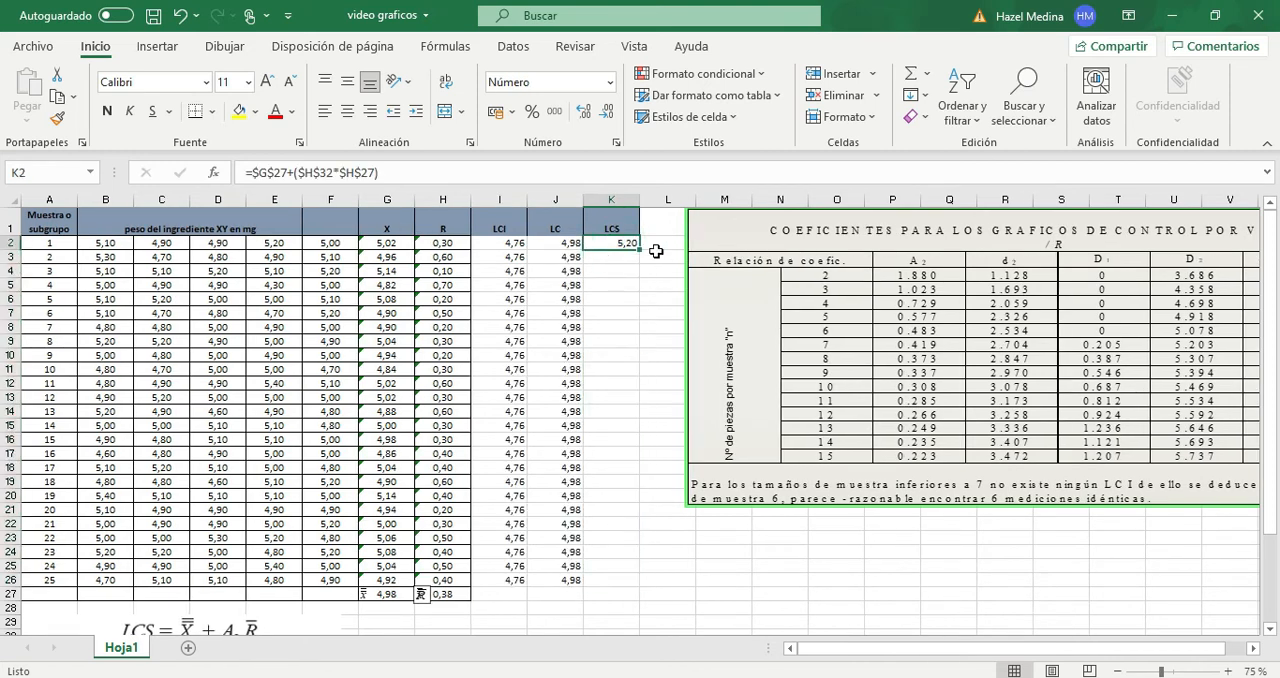
{"action": "left_click", "coordinate": [435, 180]}
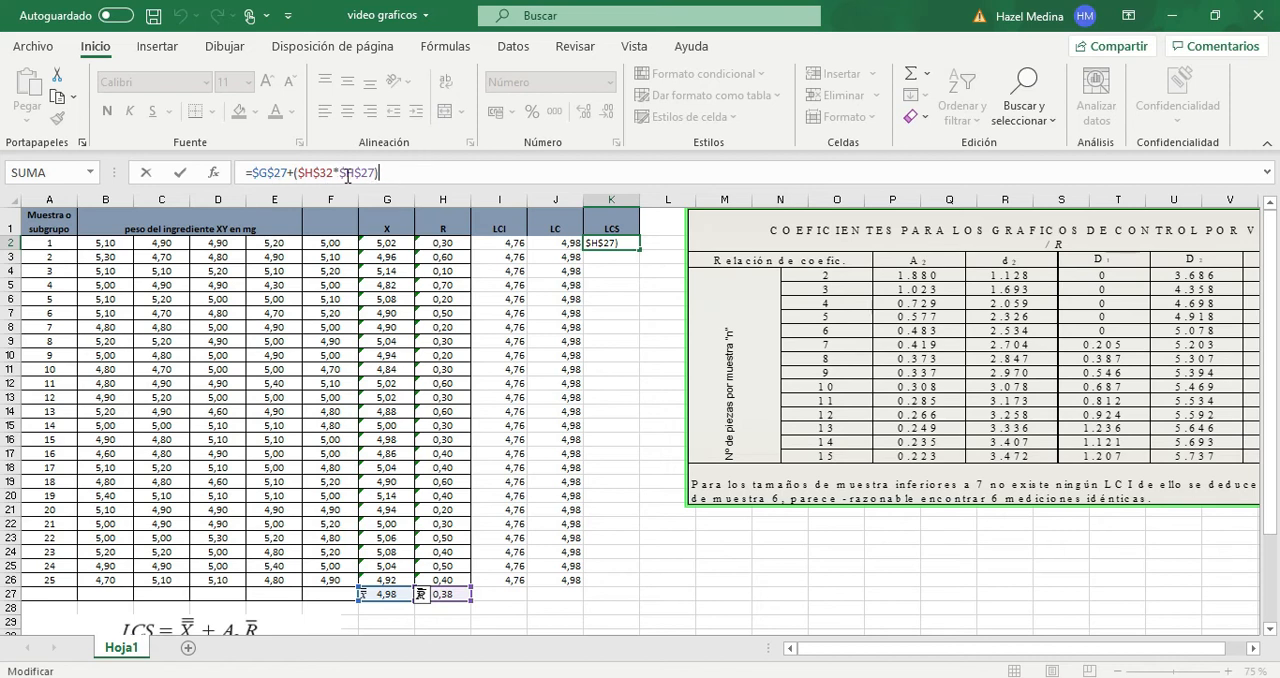
{"action": "key", "text": "Return"}
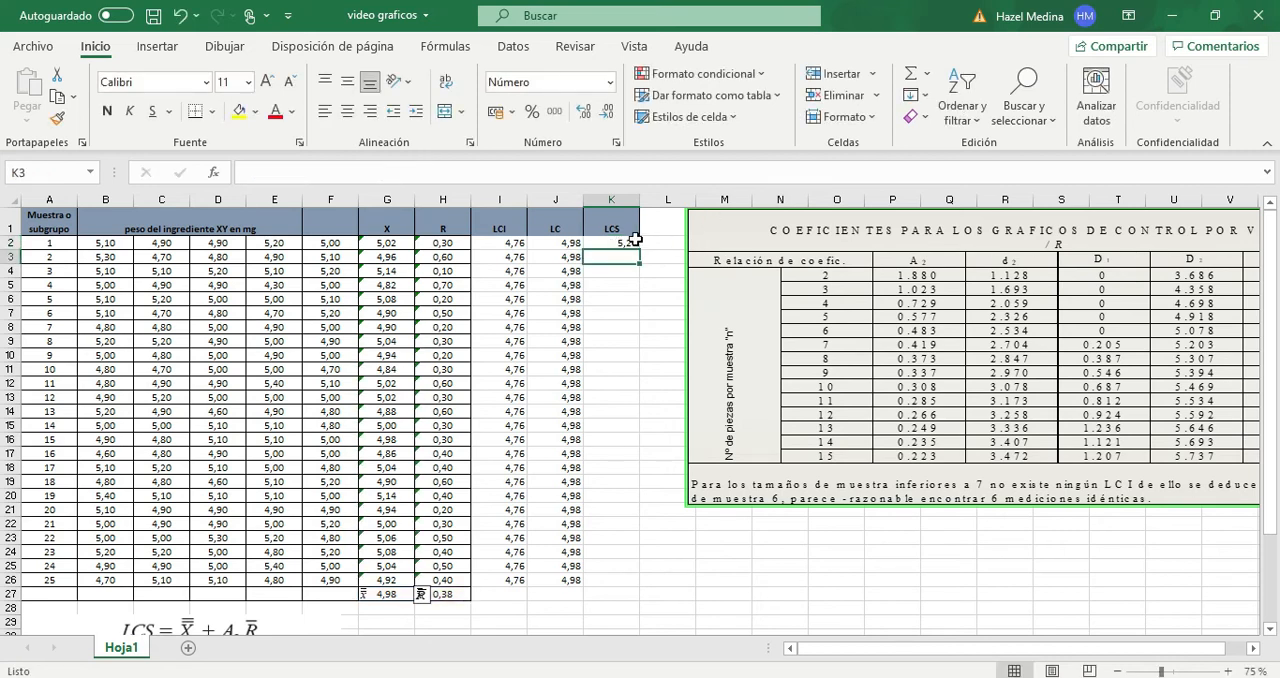
{"action": "left_click", "coordinate": [634, 241]}
{"action": "double_click", "coordinate": [637, 246]}
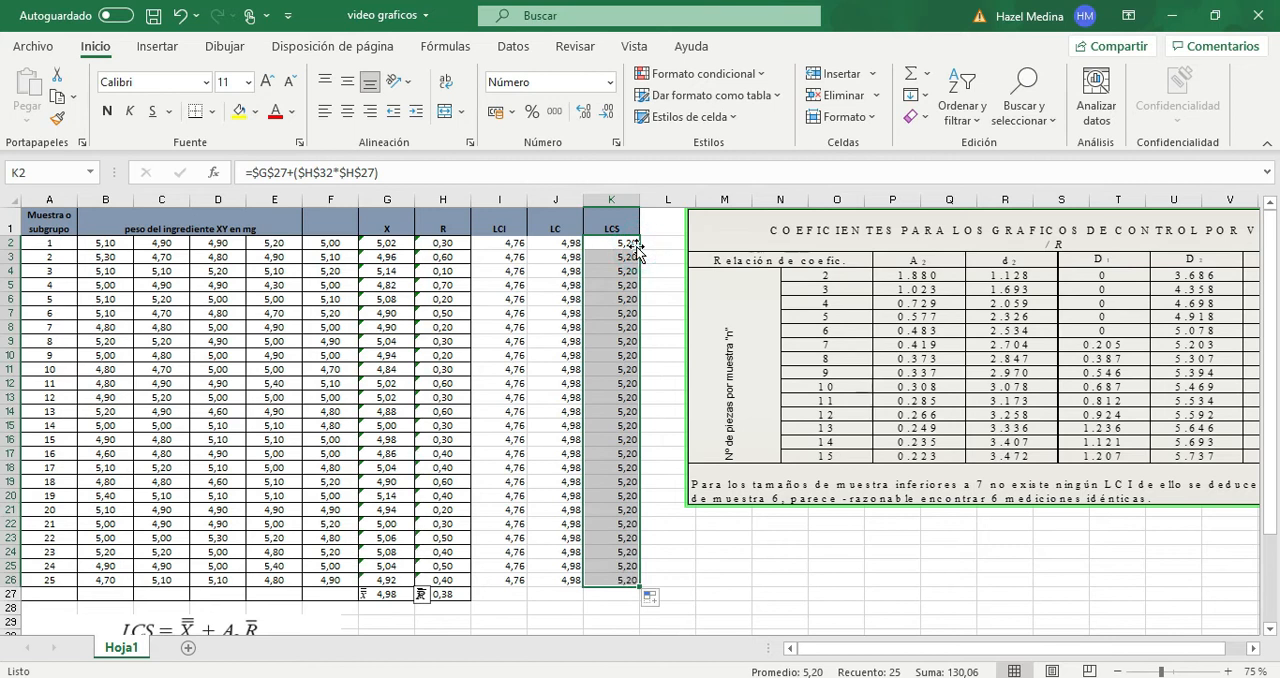
- Insert a blank 2D line chart and move it beside the control limit columns, over the coefficient table
{"action": "left_click", "coordinate": [762, 576]}
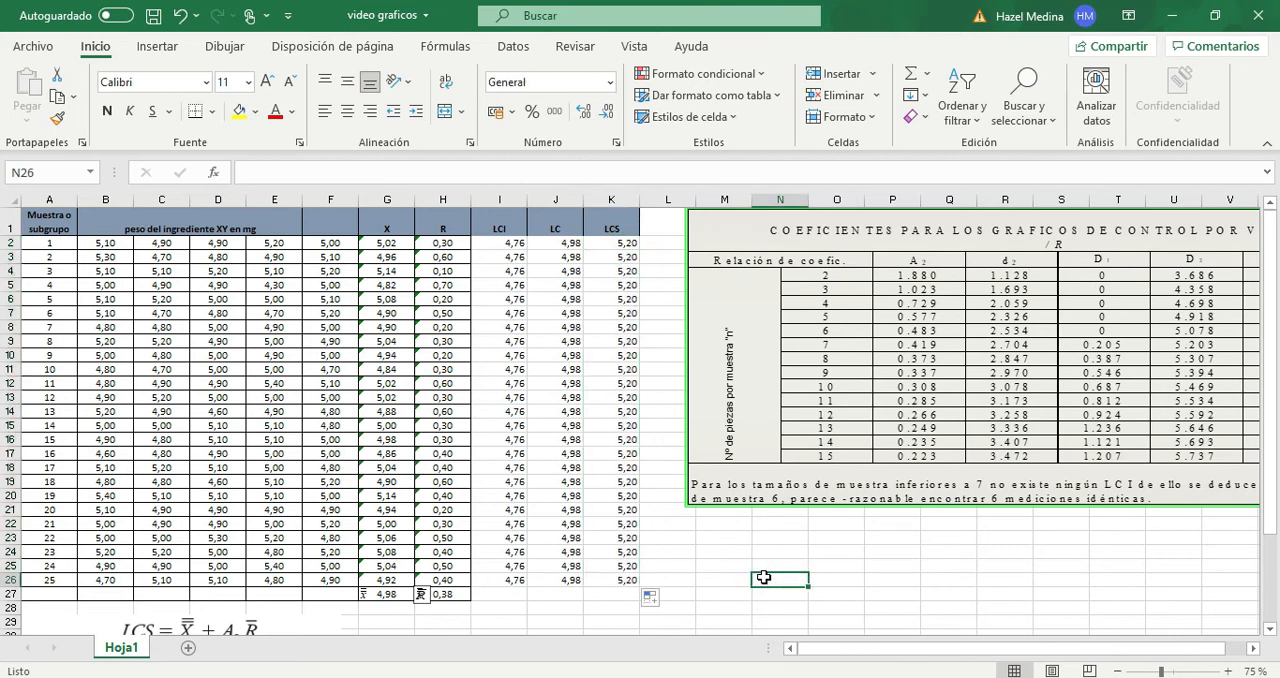
{"action": "left_click", "coordinate": [158, 46]}
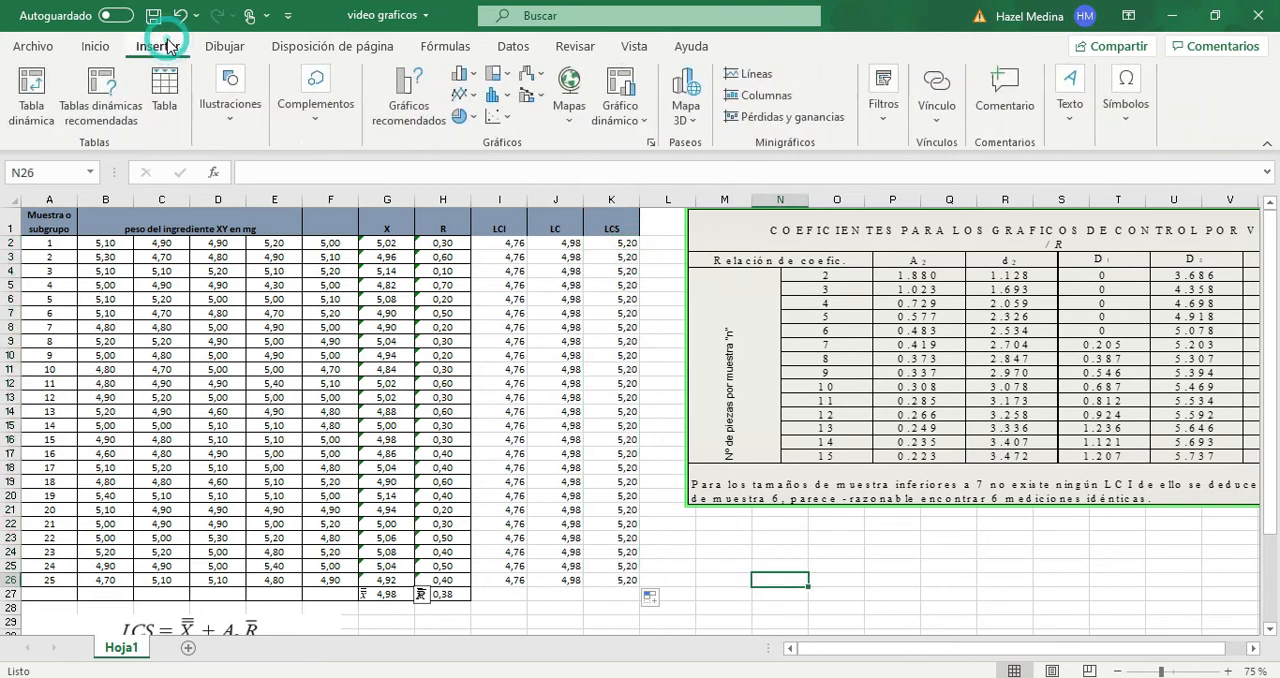
{"action": "left_click", "coordinate": [466, 98]}
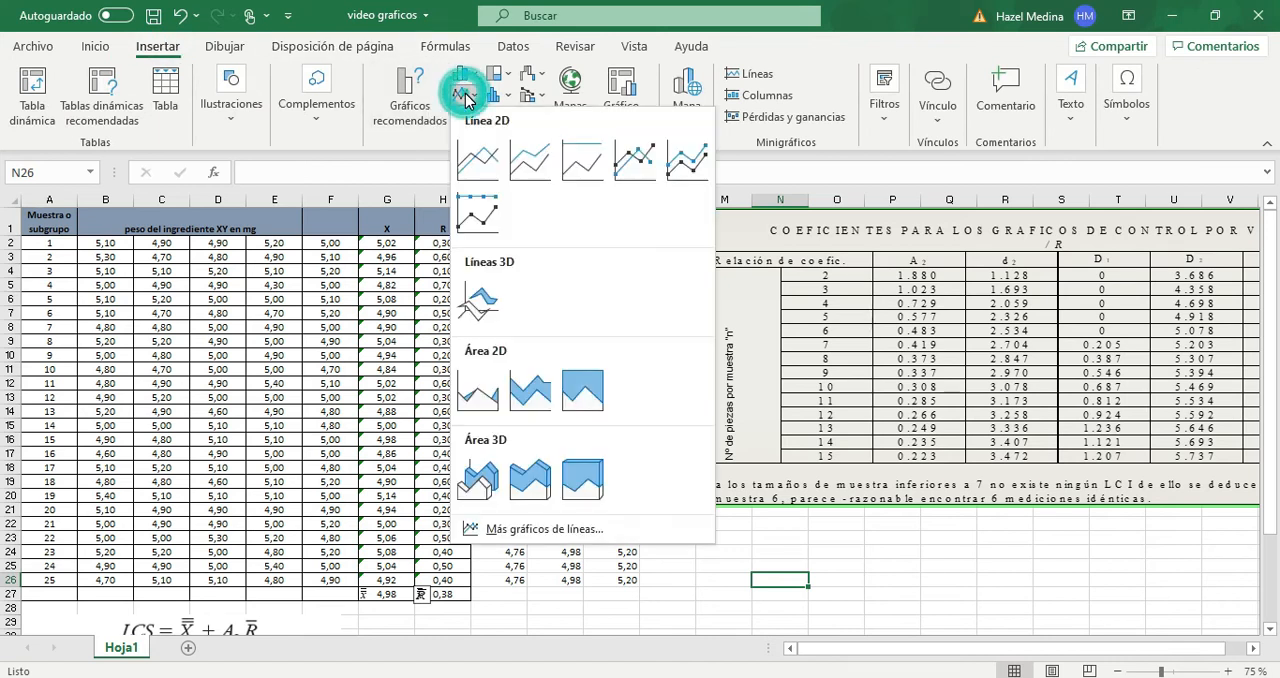
{"action": "left_click", "coordinate": [479, 162]}
{"action": "left_click_drag", "start_coordinate": [656, 394], "coordinate": [869, 282]}
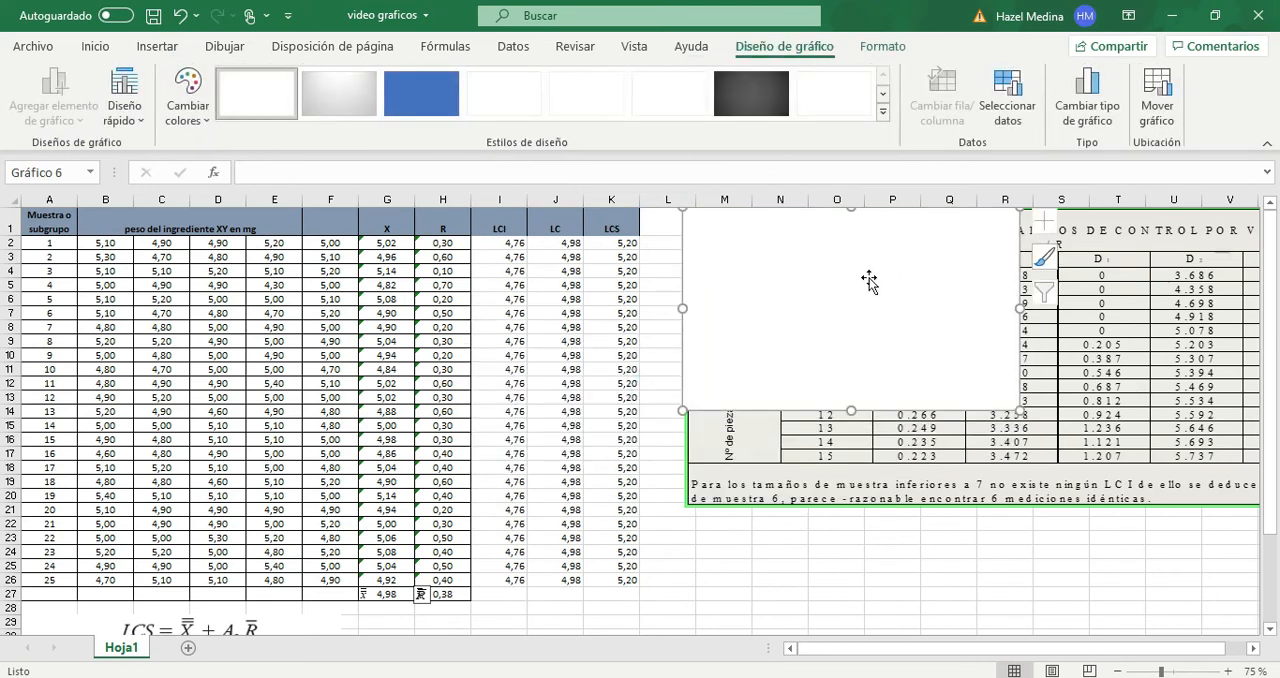
- Add a data series to the blank chart using the sample means in G2:G26 as its values
{"action": "right_click", "coordinate": [869, 282]}
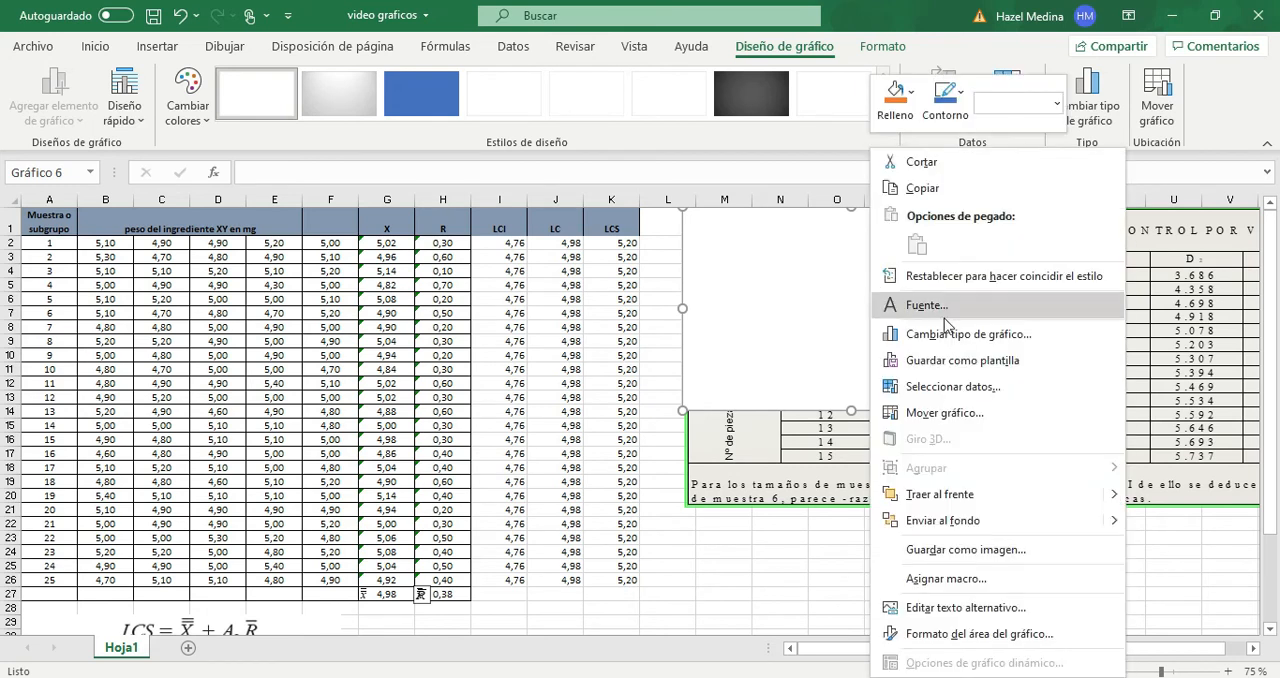
{"action": "left_click", "coordinate": [952, 390]}
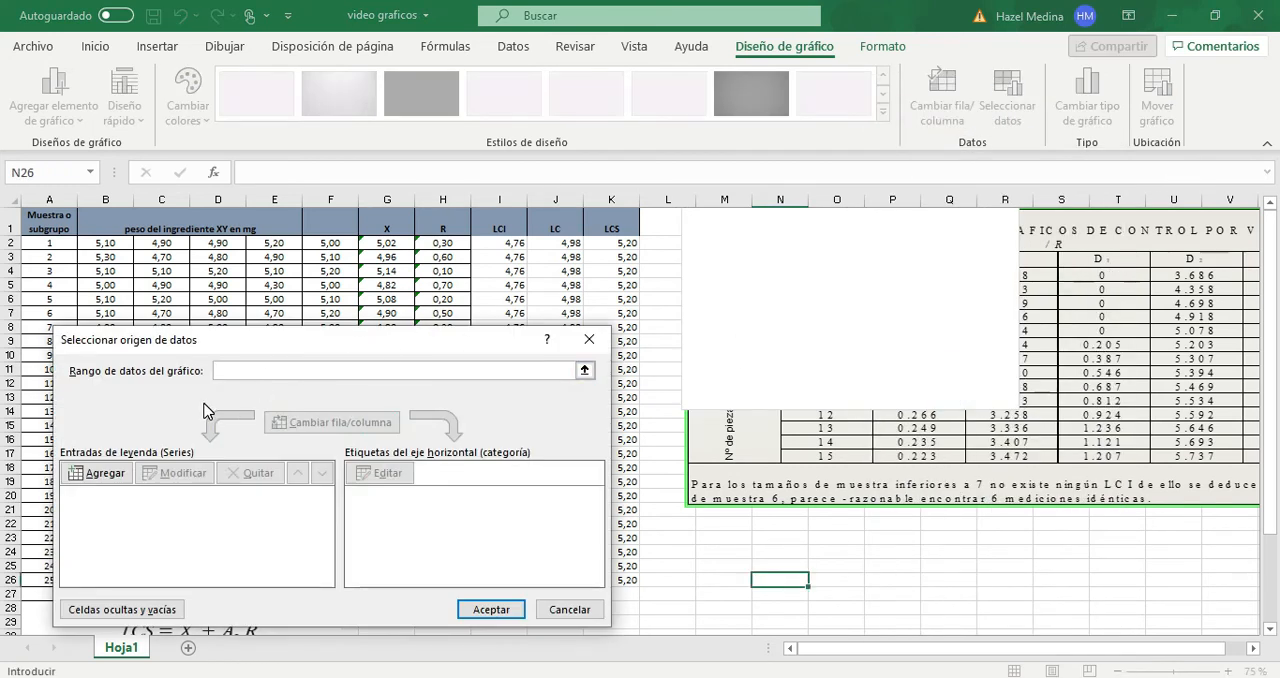
{"action": "left_click", "coordinate": [107, 471]}
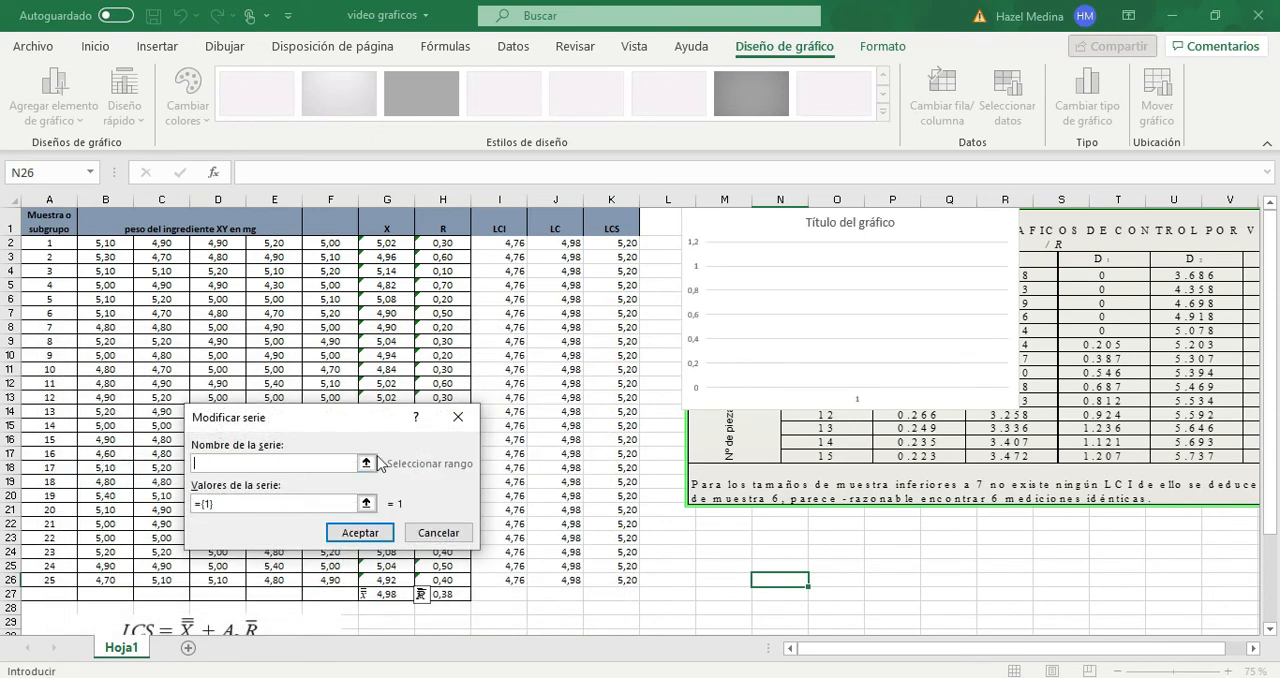
{"action": "left_click", "coordinate": [249, 501]}
{"action": "key", "text": "BackSpace"}
{"action": "left_click_drag", "start_coordinate": [270, 425], "coordinate": [527, 318]}
{"action": "left_click_drag", "start_coordinate": [390, 244], "coordinate": [382, 579]}
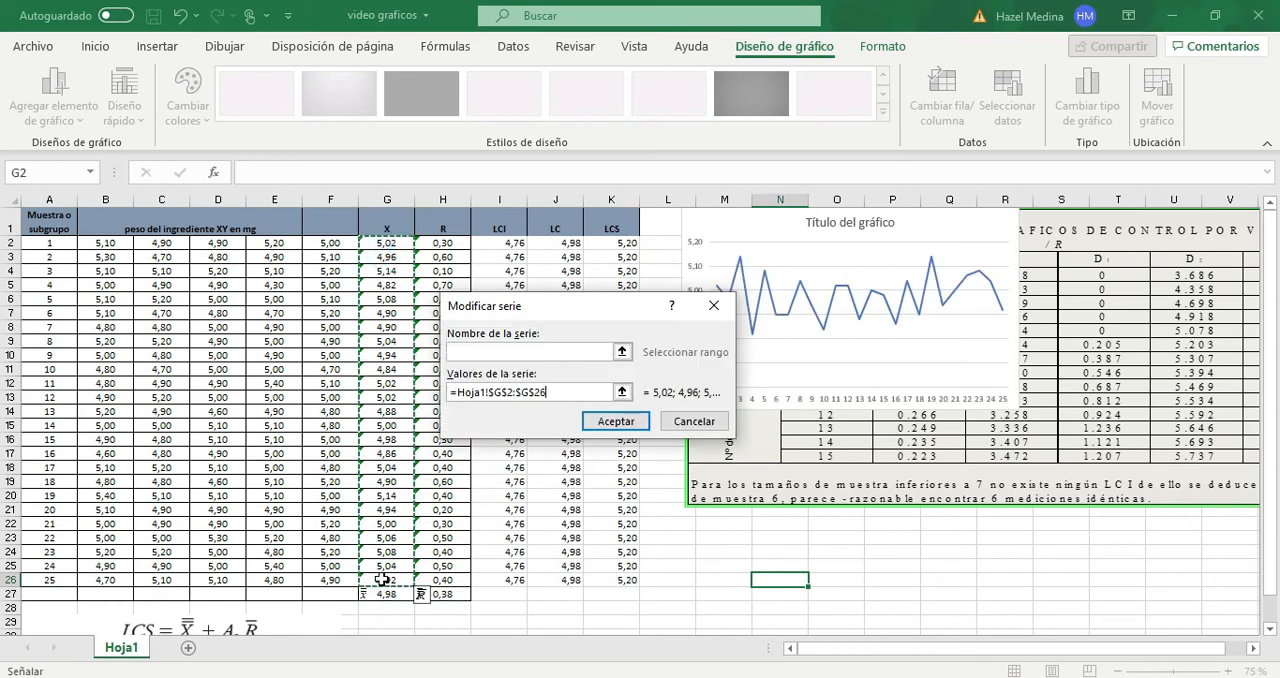
{"action": "left_click", "coordinate": [606, 420]}
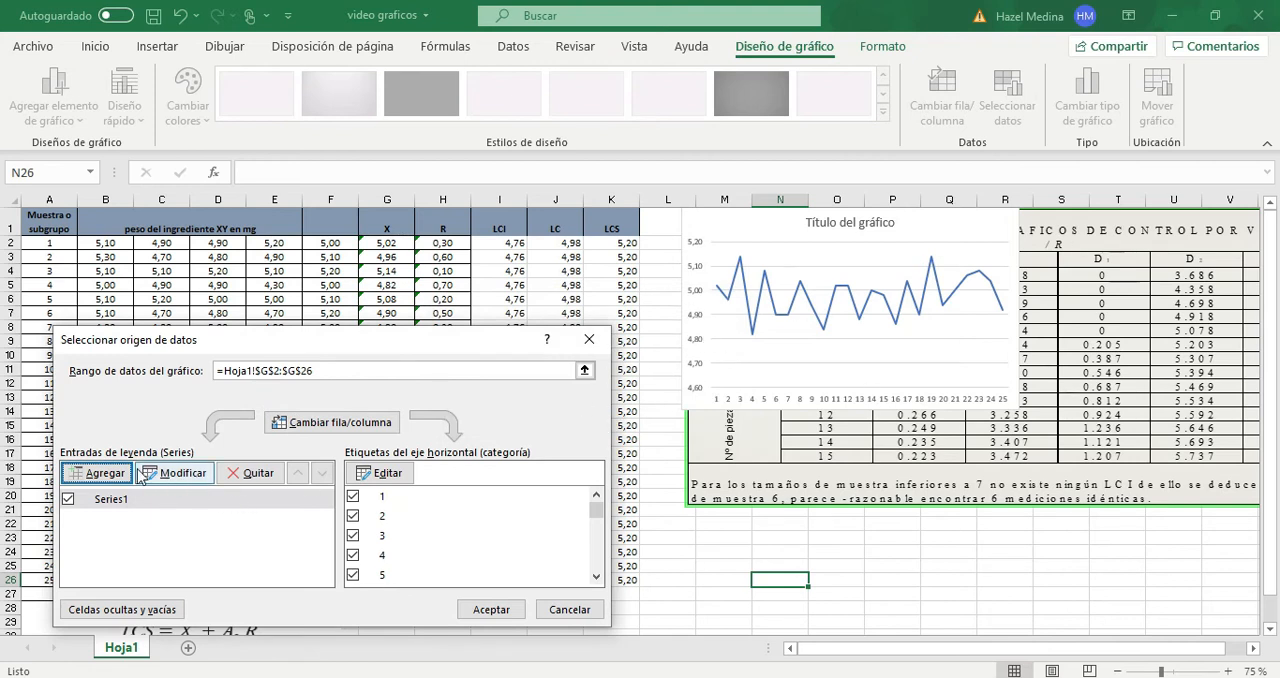
- Add a chart series named LCI with the lower control limit values in I2:I26
{"action": "left_click", "coordinate": [99, 473]}
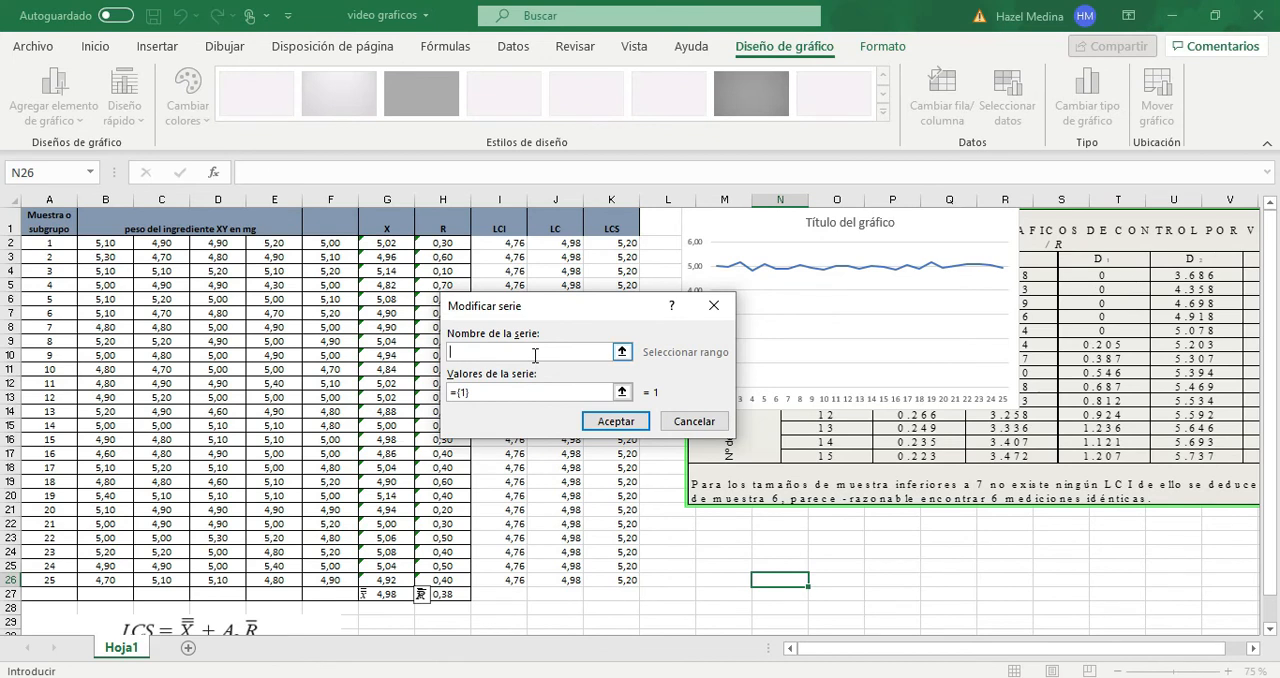
{"action": "type", "text": "LI"}
{"action": "left_click", "coordinate": [502, 390]}
{"action": "key", "text": "BackSpace"}
{"action": "key", "text": "BackSpace"}
{"action": "key", "text": "BackSpace"}
{"action": "key", "text": "BackSpace"}
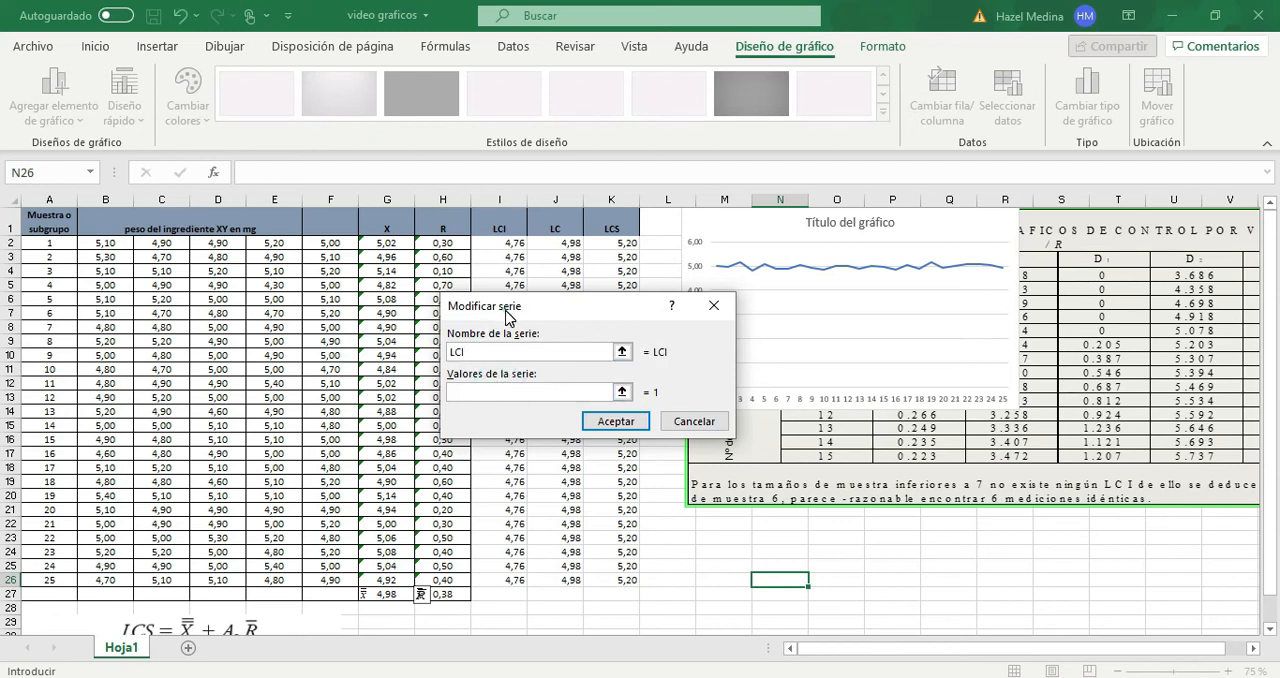
{"action": "left_click_drag", "start_coordinate": [505, 316], "coordinate": [641, 274]}
{"action": "left_click_drag", "start_coordinate": [539, 606], "coordinate": [513, 579]}
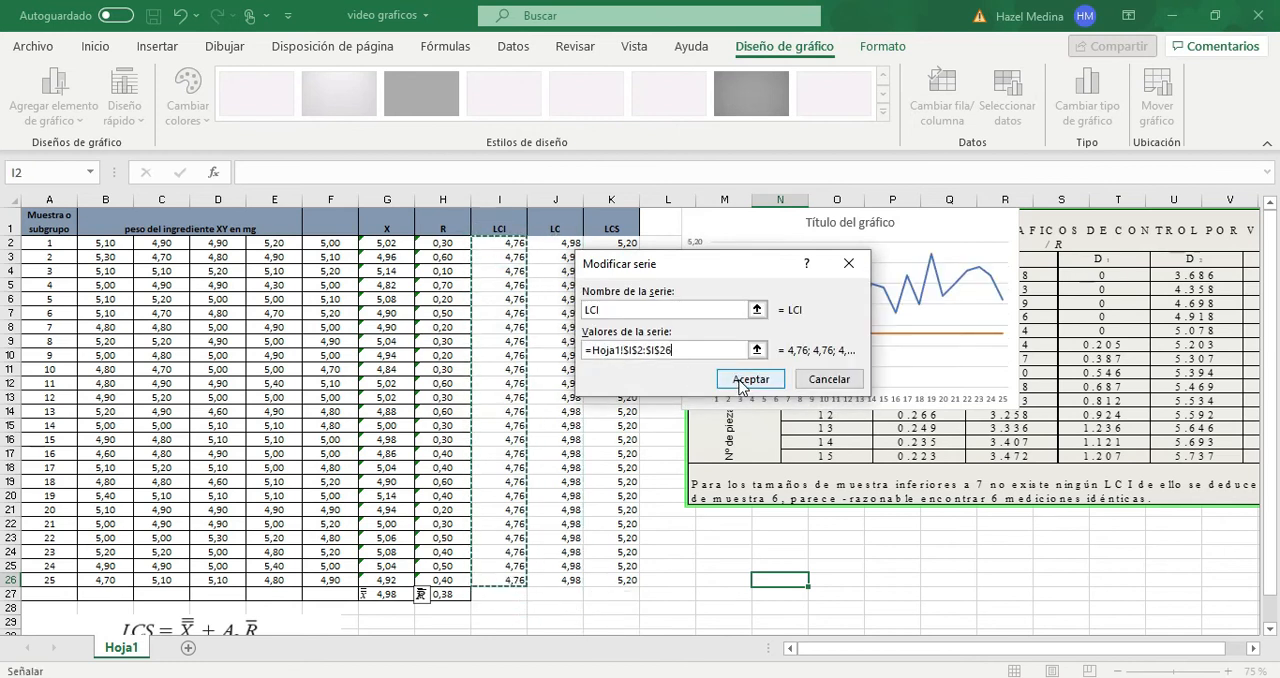
{"action": "left_click_drag", "start_coordinate": [707, 271], "coordinate": [387, 271]}
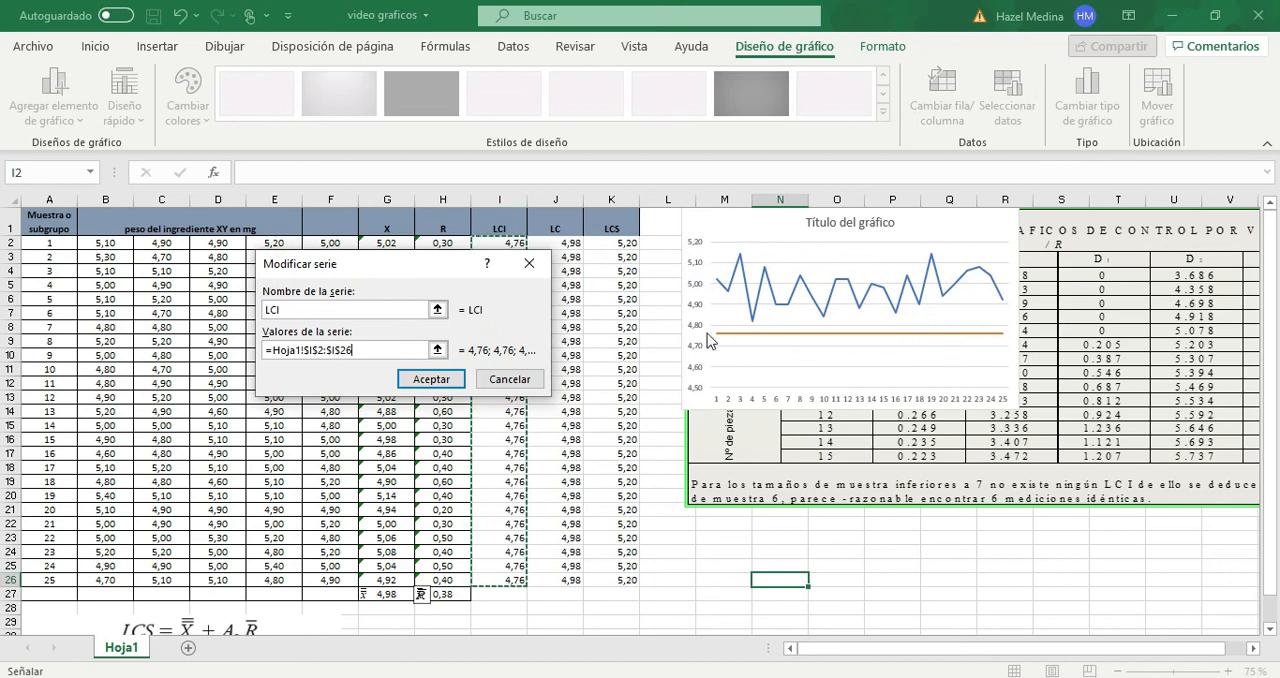
{"action": "left_click", "coordinate": [431, 379]}
- Add a chart series named LC with the central line values in J2:J26
{"action": "left_click", "coordinate": [121, 469]}
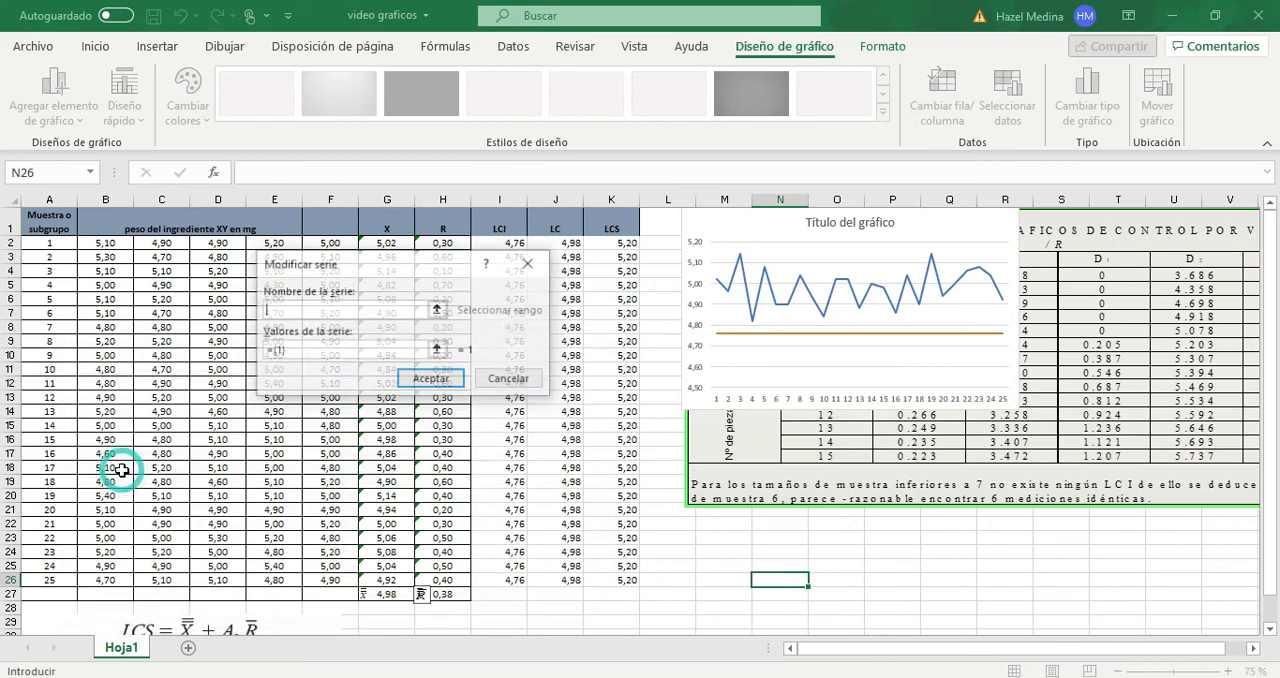
{"action": "type", "text": "LC"}
{"action": "left_click", "coordinate": [338, 347]}
{"action": "key", "text": "BackSpace"}
{"action": "key", "text": "BackSpace"}
{"action": "key", "text": "BackSpace"}
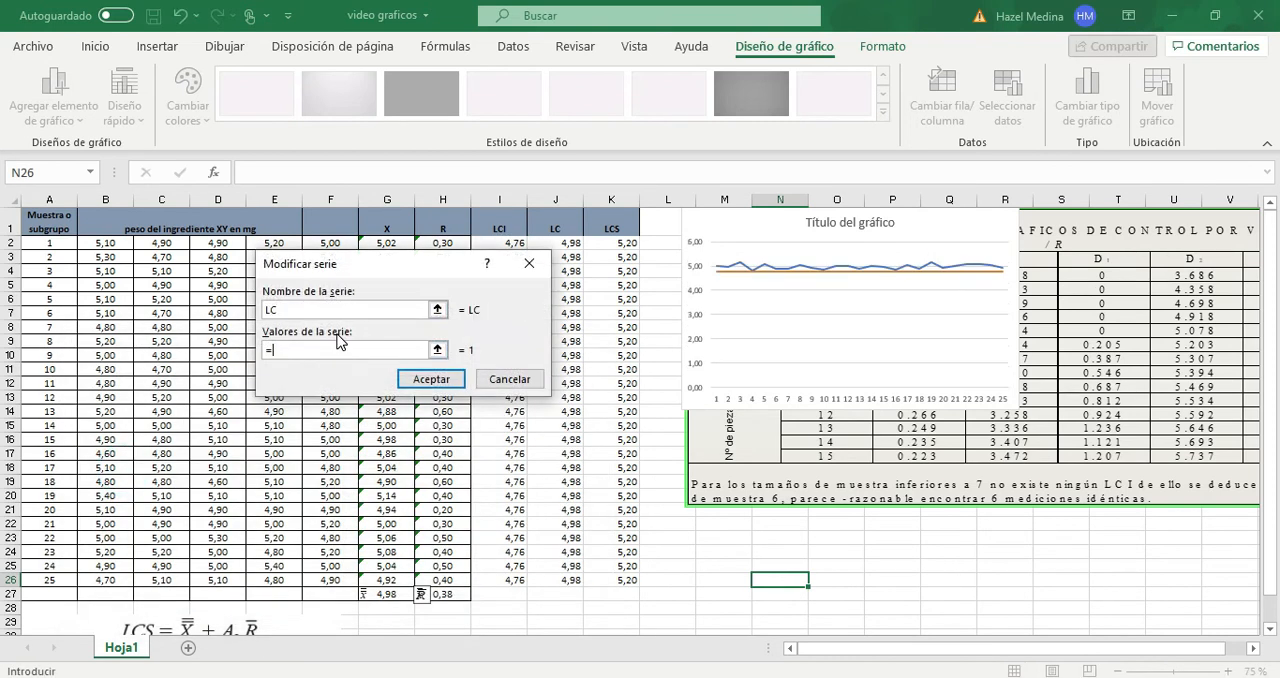
{"action": "left_click_drag", "start_coordinate": [446, 266], "coordinate": [355, 250]}
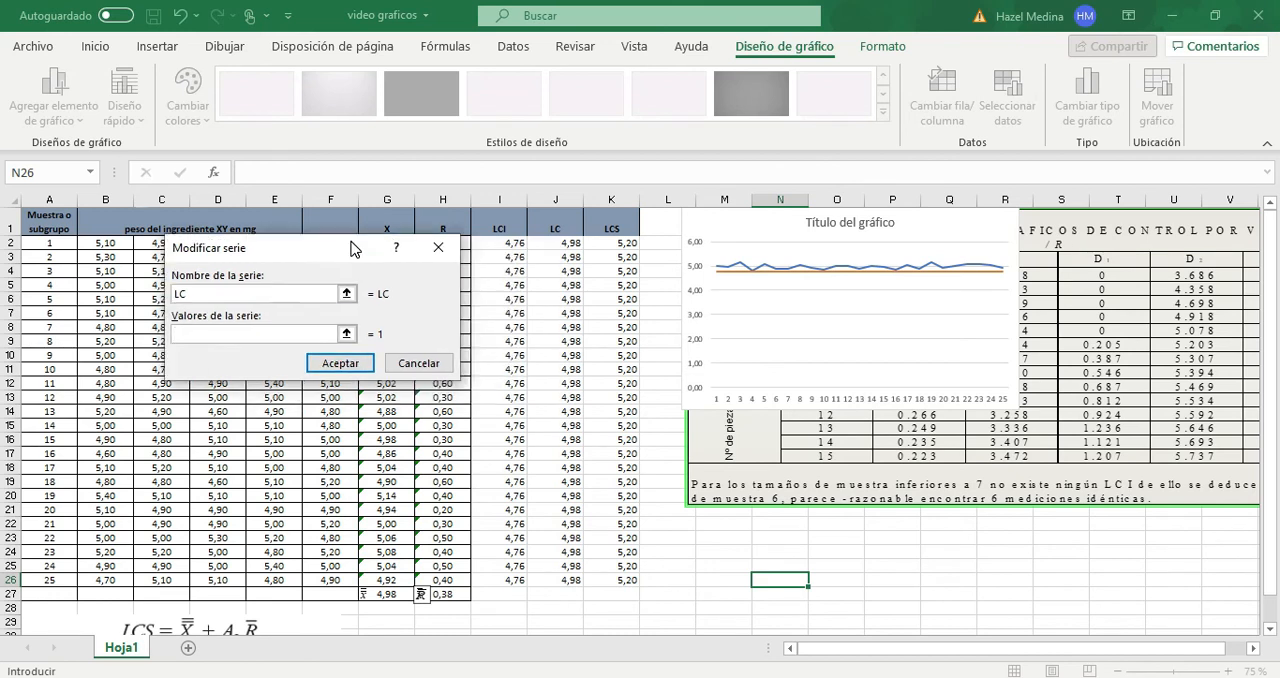
{"action": "left_click_drag", "start_coordinate": [566, 242], "coordinate": [566, 585]}
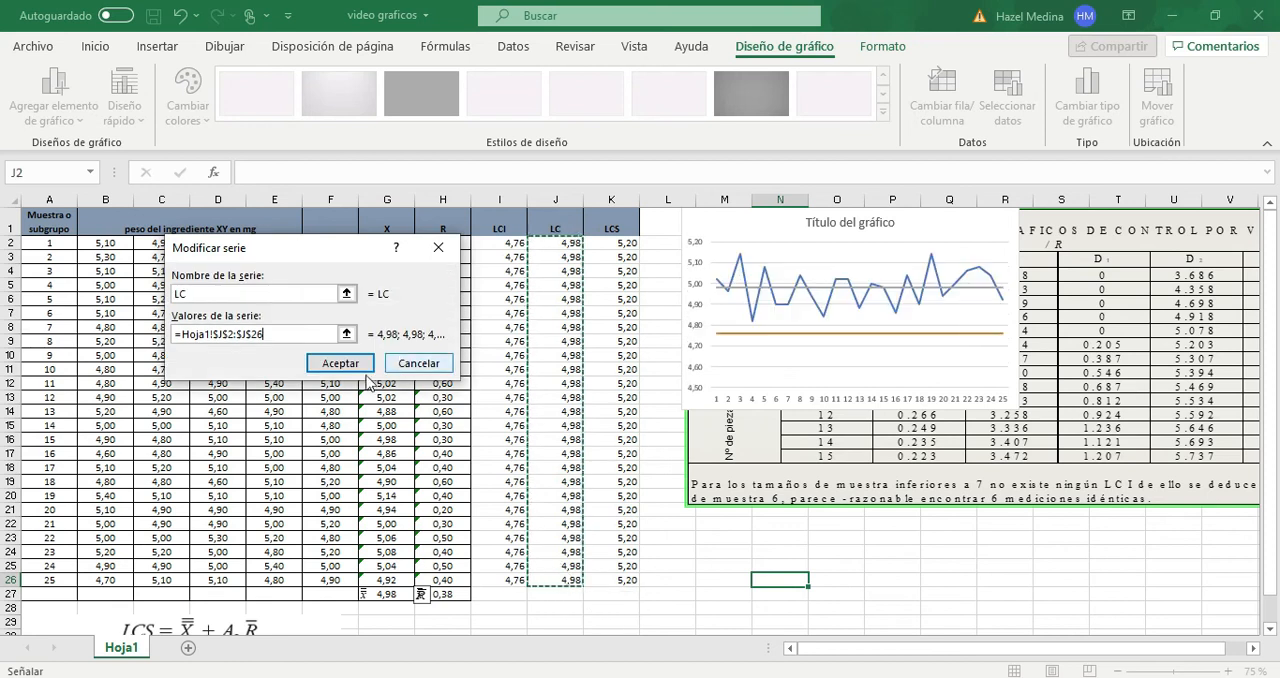
{"action": "left_click", "coordinate": [340, 363]}
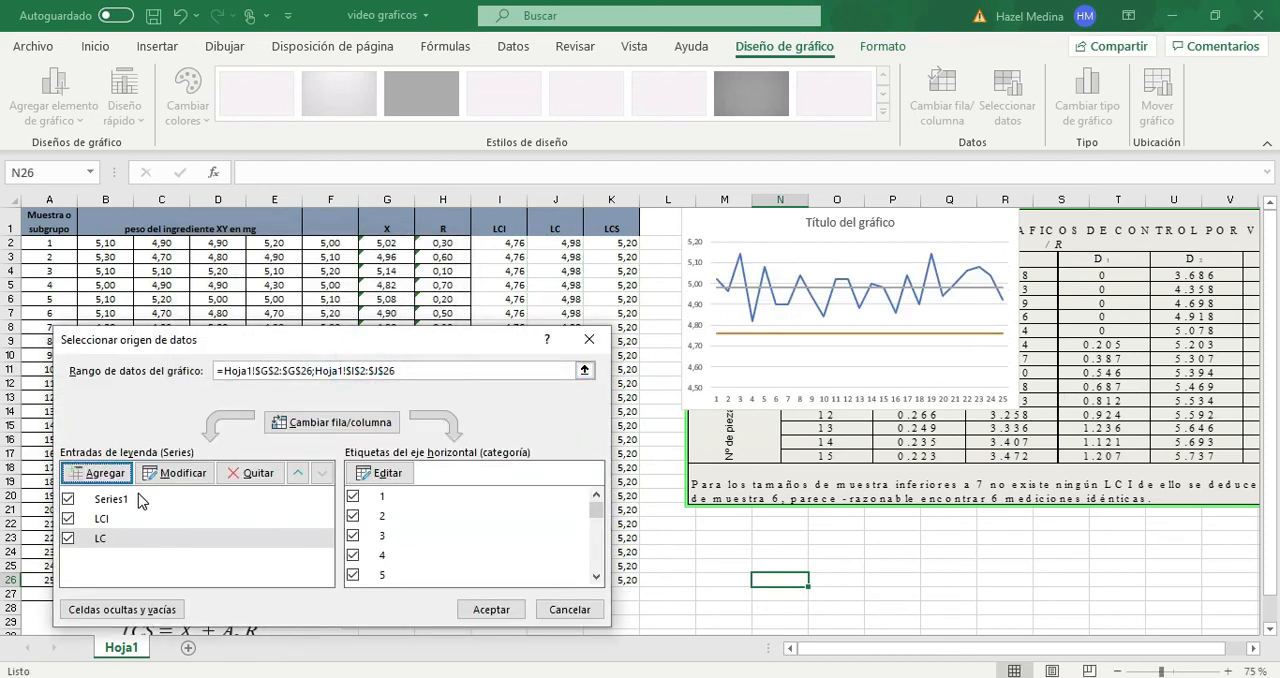
- Add a chart series named LCS with the values in K2:K26 and accept the chart's data source
{"action": "left_click", "coordinate": [89, 471]}
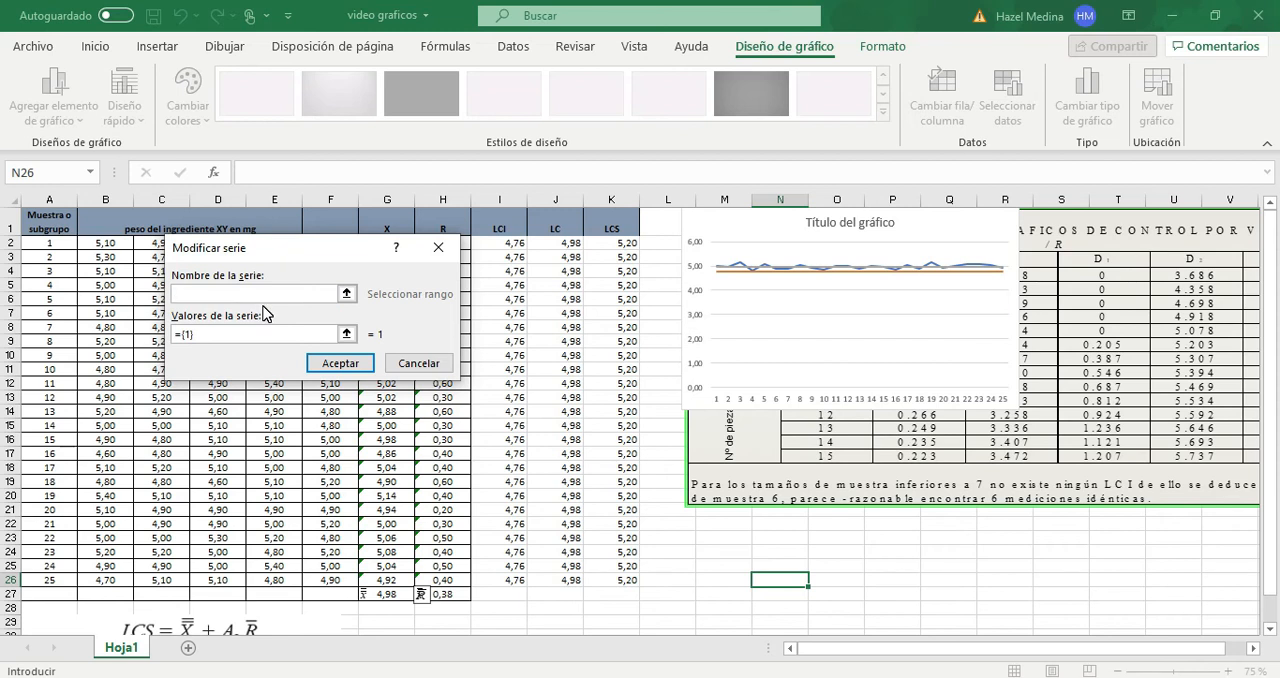
{"action": "type", "text": "L"}
{"action": "left_click", "coordinate": [250, 333]}
{"action": "key", "text": "BackSpace"}
{"action": "key", "text": "BackSpace"}
{"action": "key", "text": "BackSpace"}
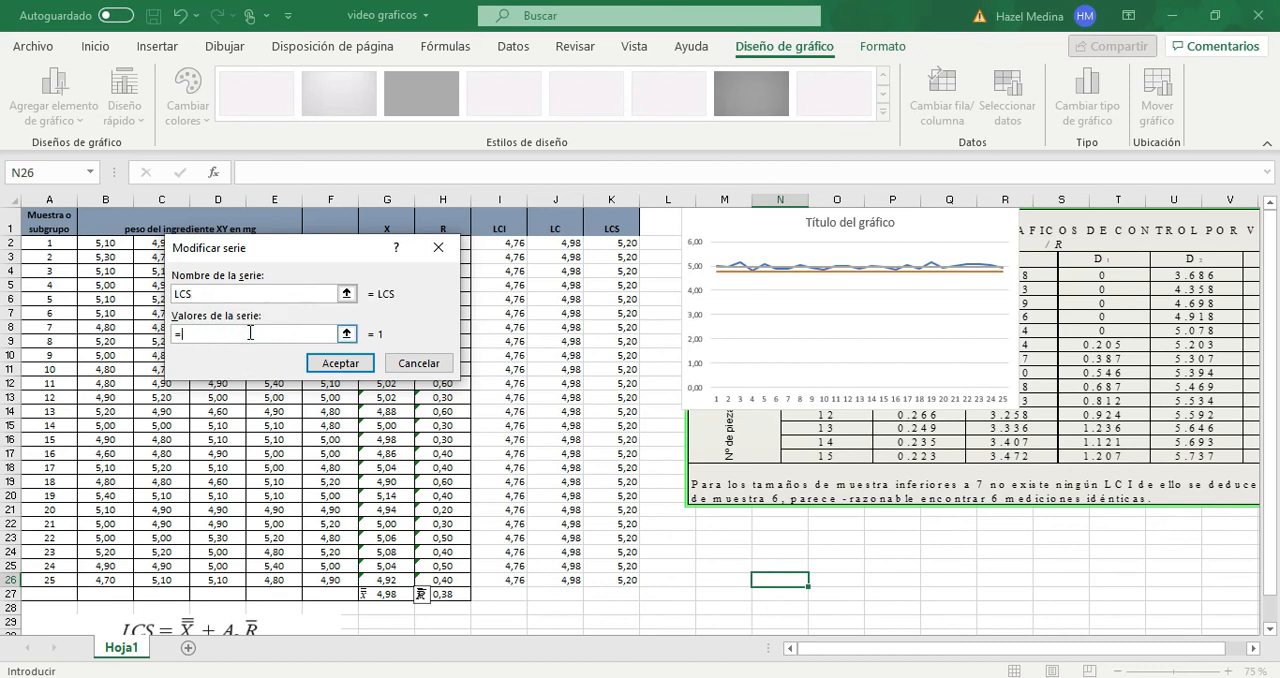
{"action": "left_click_drag", "start_coordinate": [595, 241], "coordinate": [623, 581]}
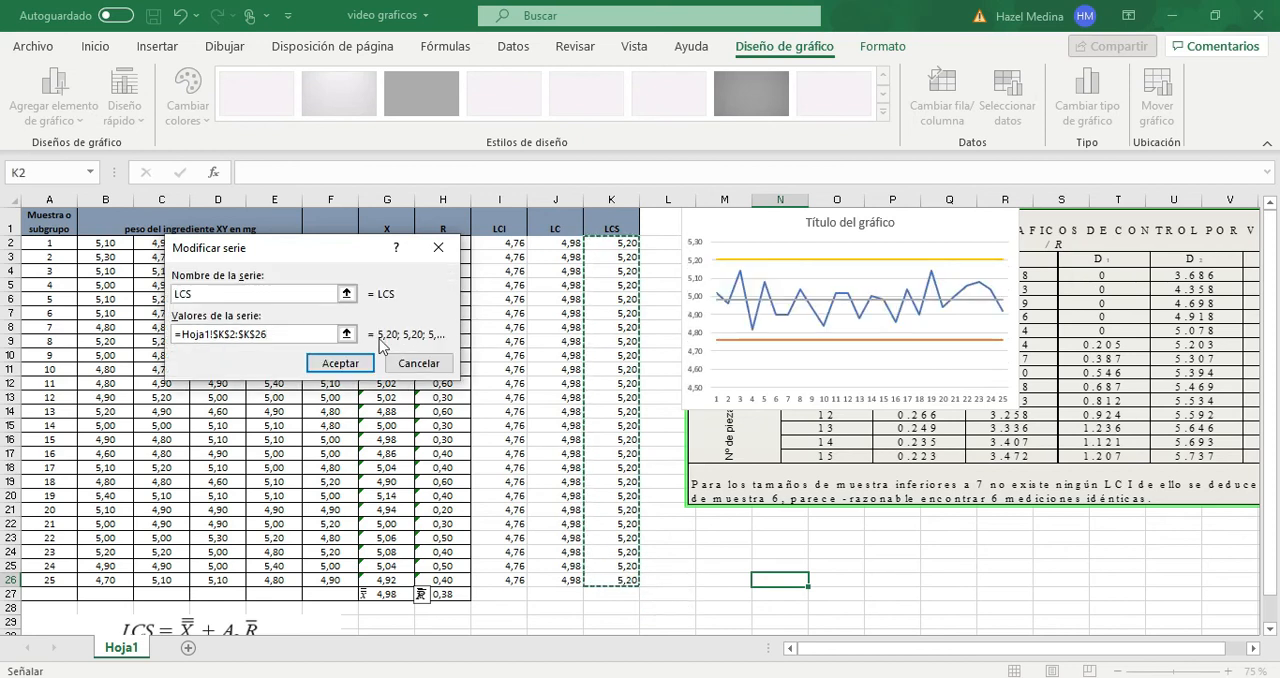
{"action": "left_click", "coordinate": [340, 364]}
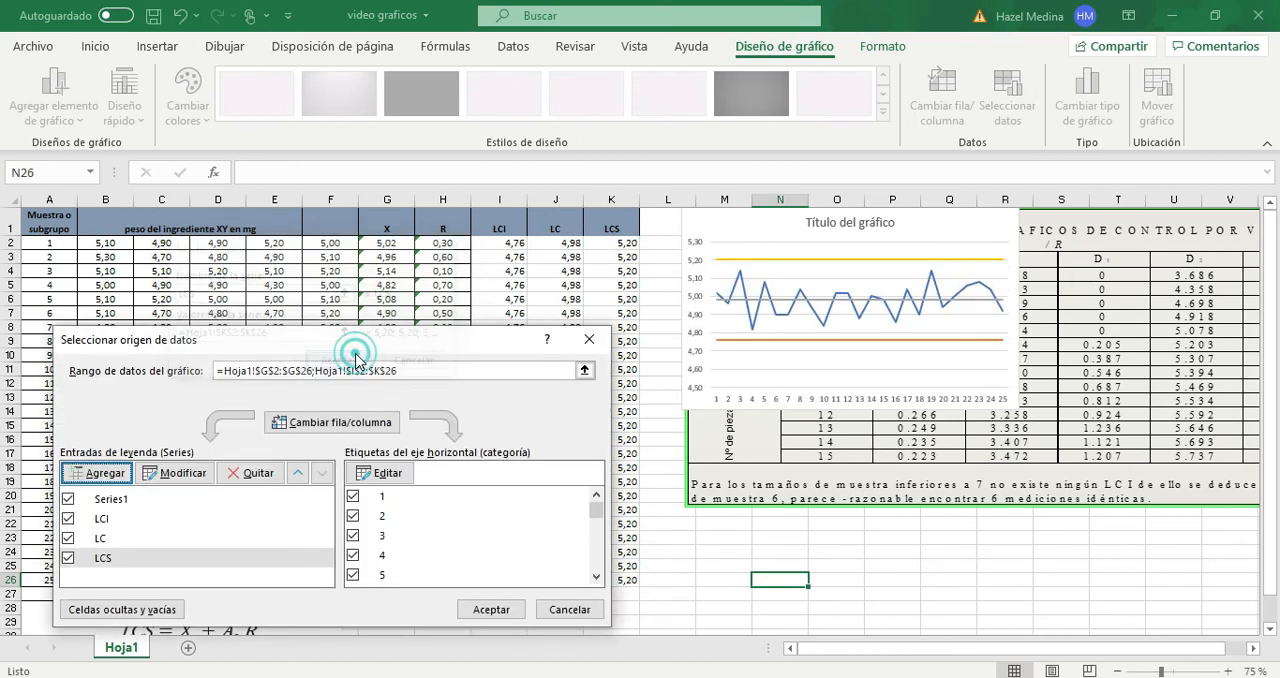
{"action": "left_click", "coordinate": [498, 612]}
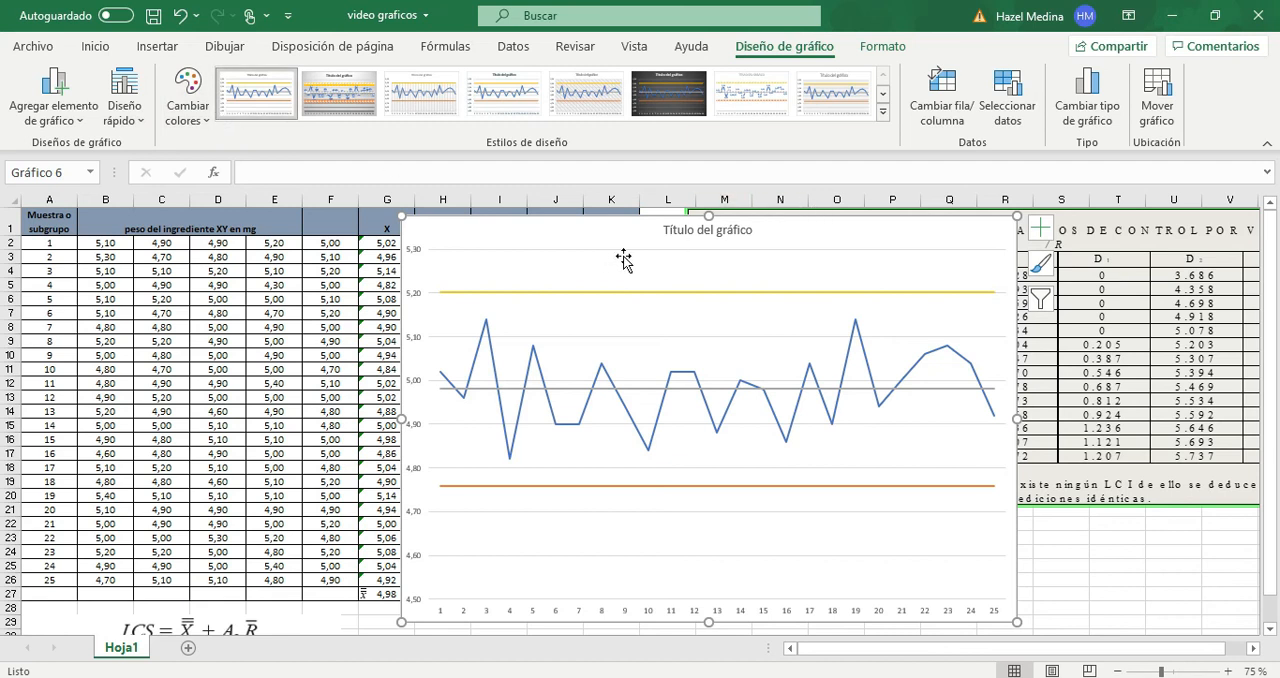
- Change the chart title to "Carta X pesaje de ingrediente XY"
{"action": "double_click", "coordinate": [693, 236]}
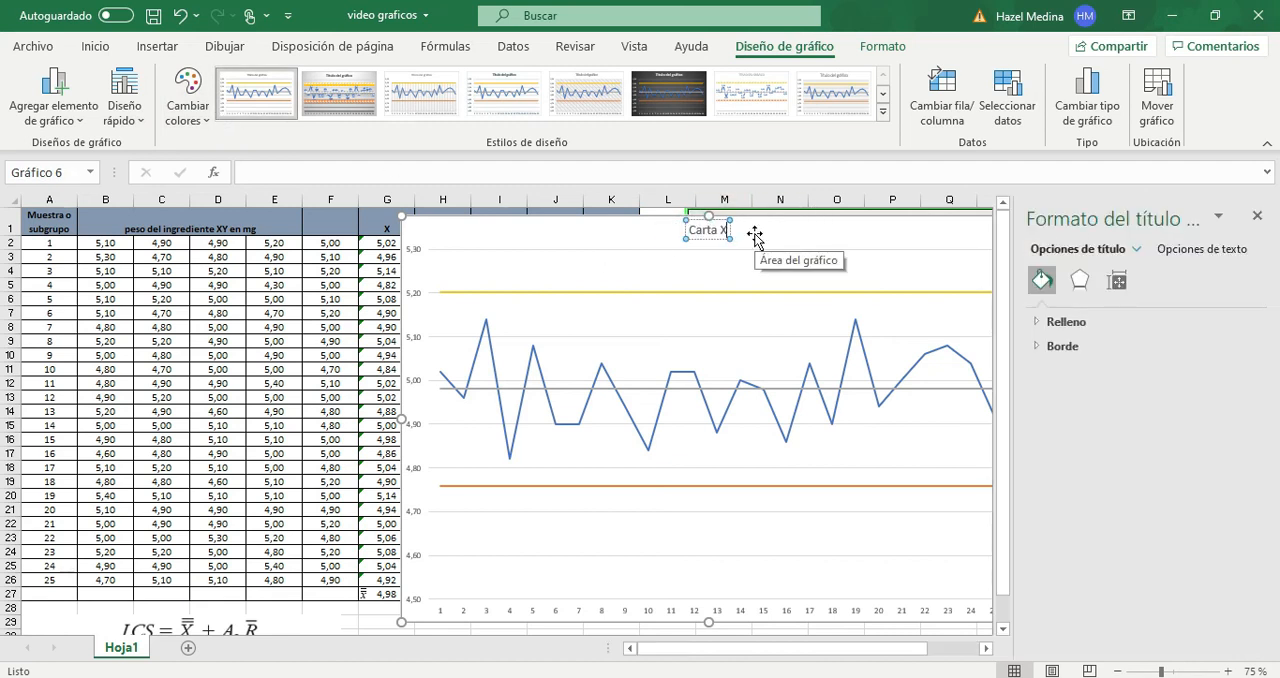
{"action": "type", "text": "pe"}
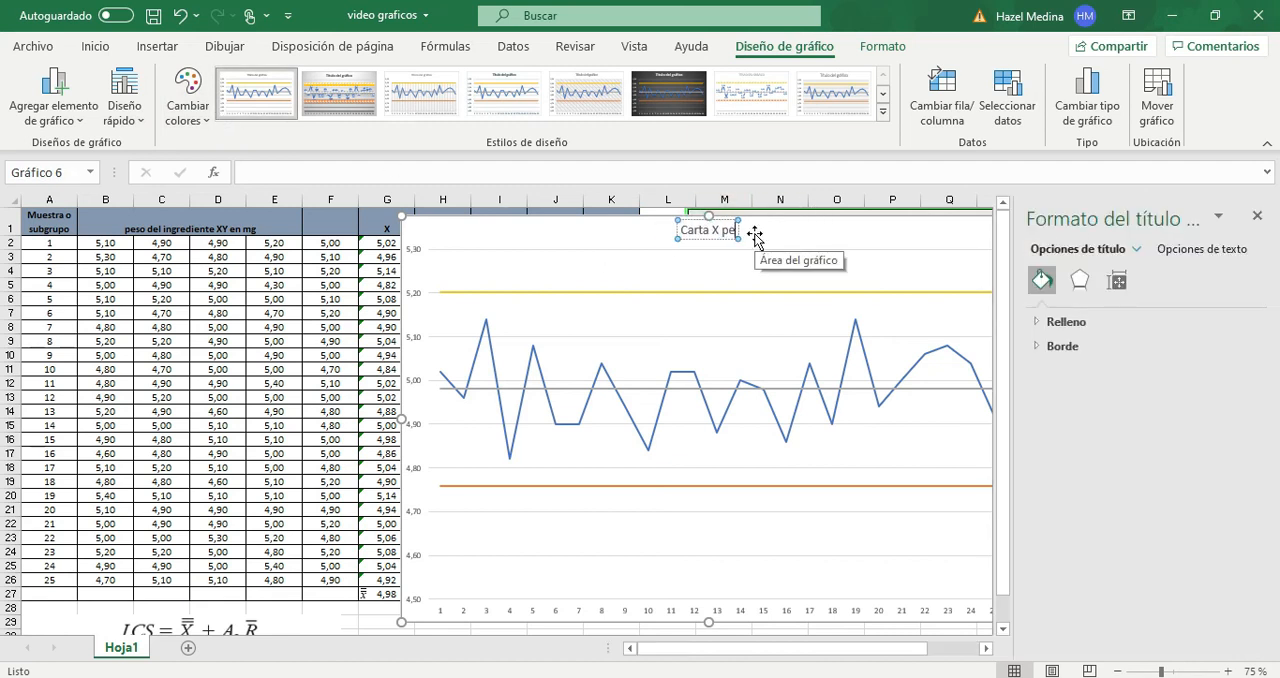
{"action": "type", "text": "saje de ingrediente"}
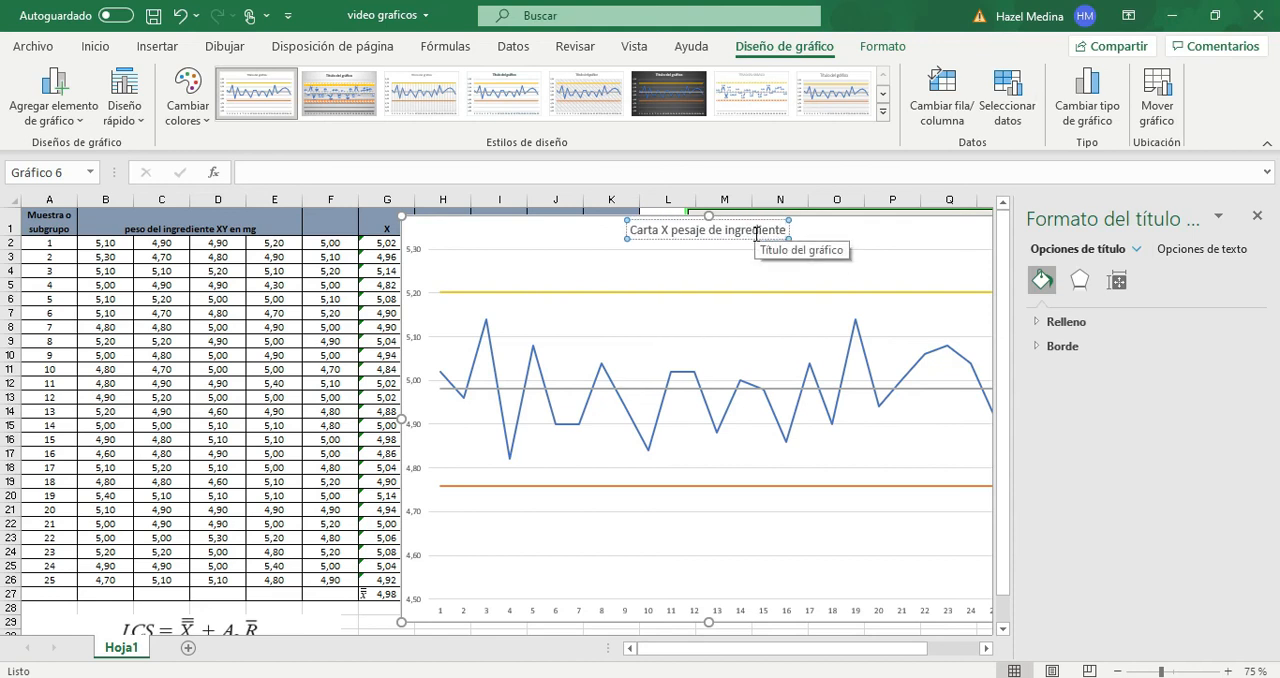
{"action": "type", "text": " XY"}
{"action": "key", "text": "Escape"}
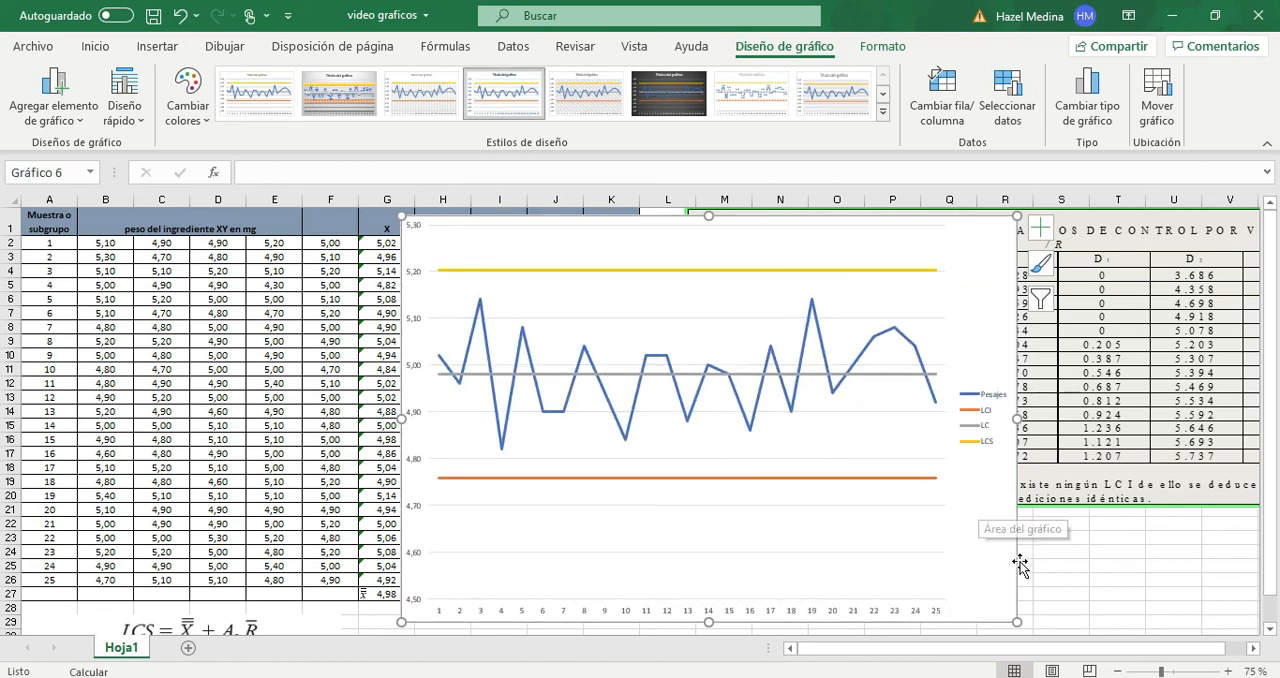
- Shift the control chart left and slightly up so it spans roughly columns G to Q, and deselect it
{"action": "left_click", "coordinate": [1110, 608]}
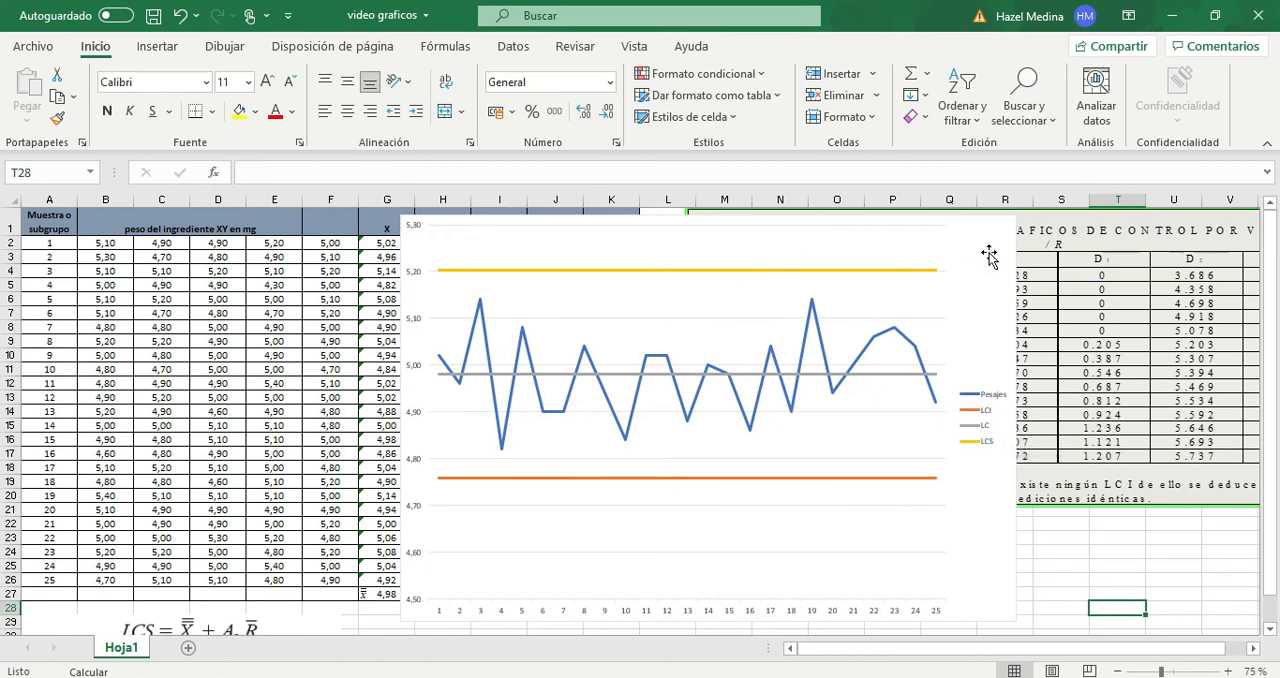
{"action": "left_click_drag", "start_coordinate": [985, 252], "coordinate": [929, 216]}
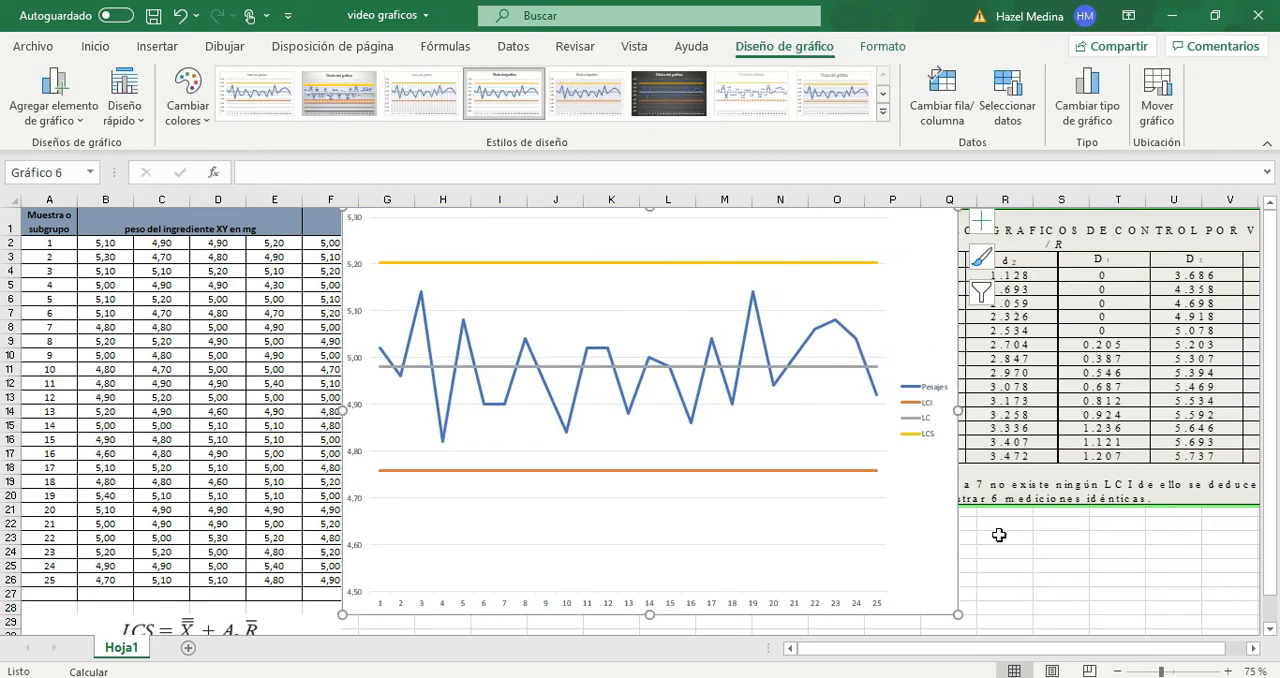
{"action": "left_click", "coordinate": [1033, 556]}
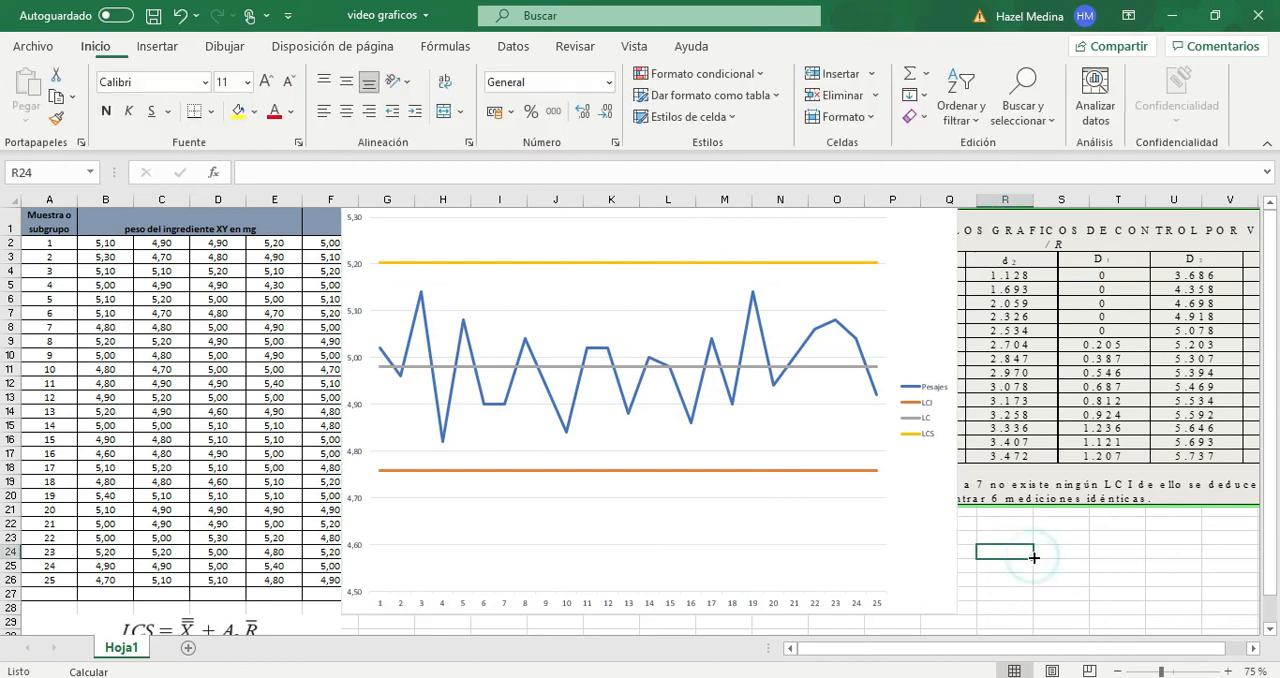